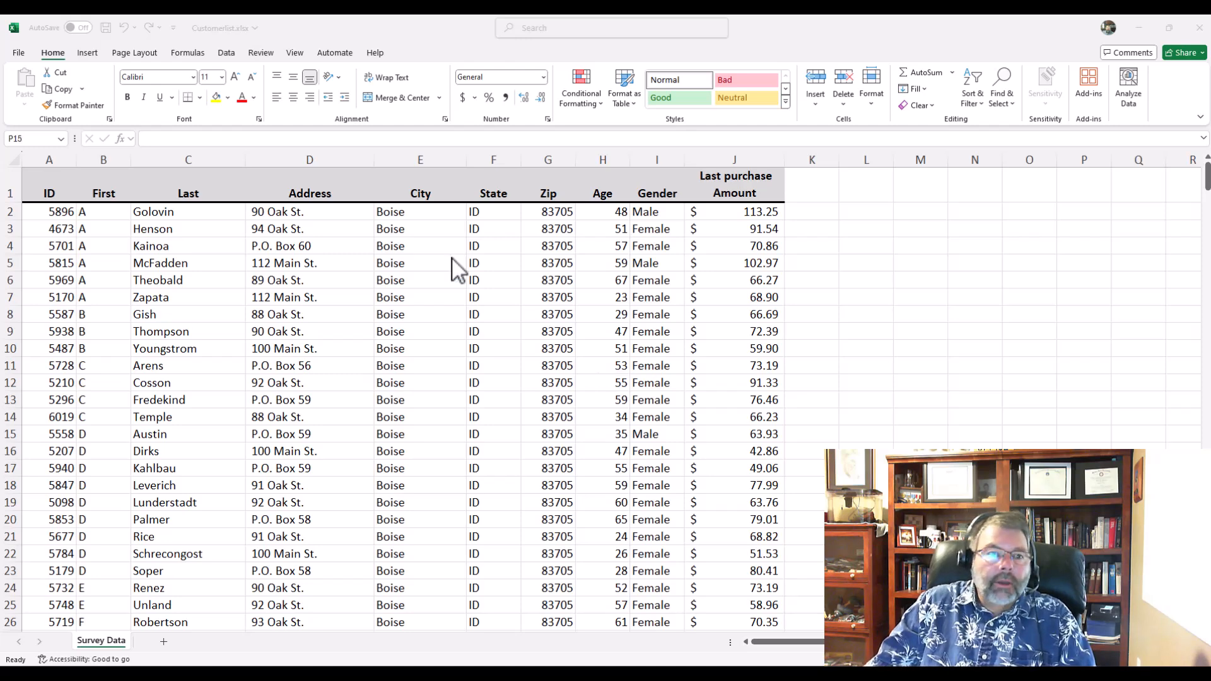
Examine the extent of the customer list, from the header row to the last record
{"action": "left_click", "coordinate": [79, 211]}
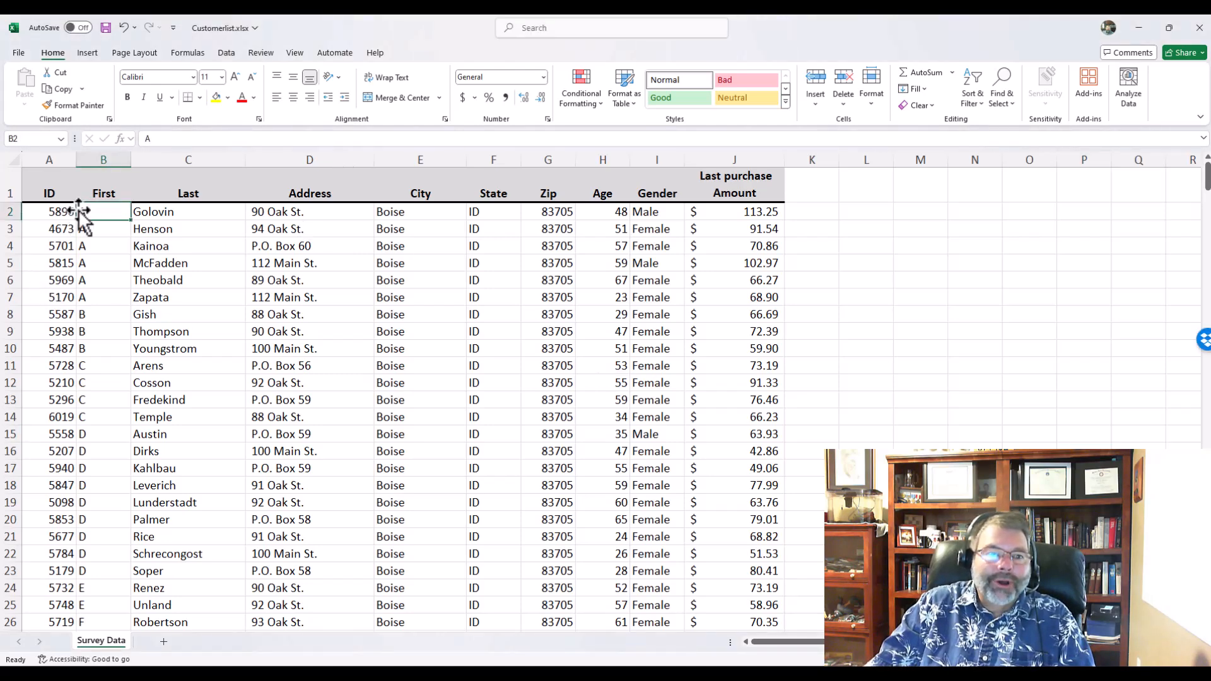
{"action": "key", "text": "ctrl+End"}
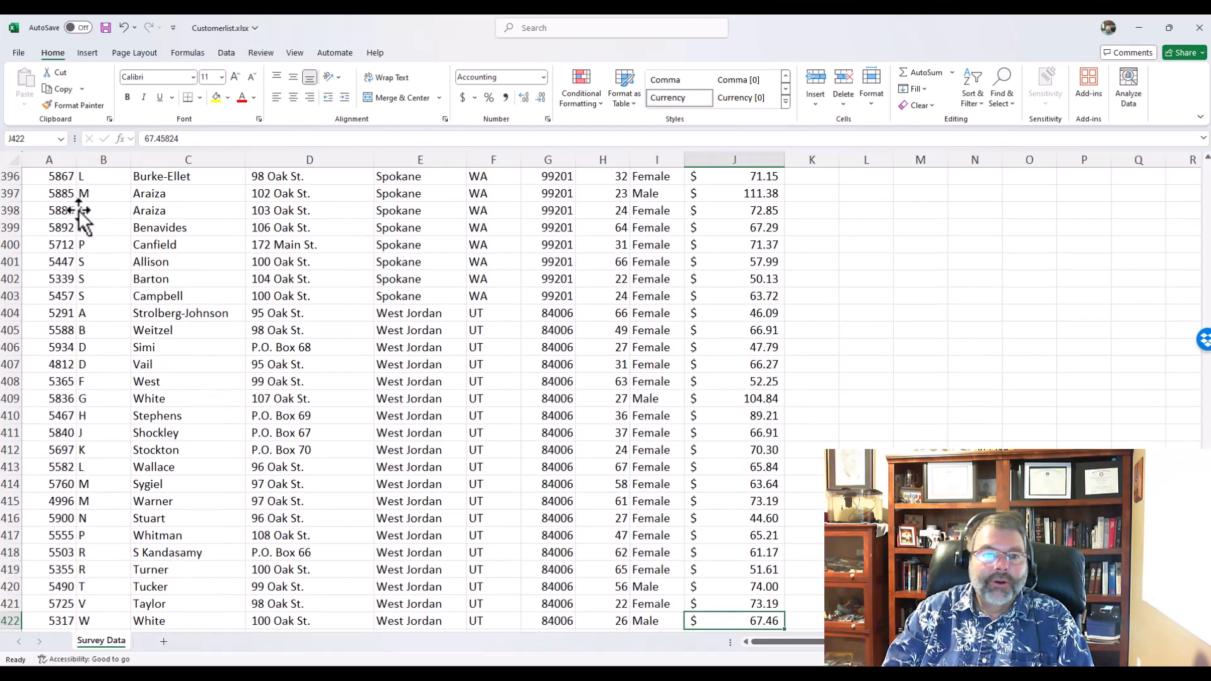
{"action": "key", "text": "ctrl+Home"}
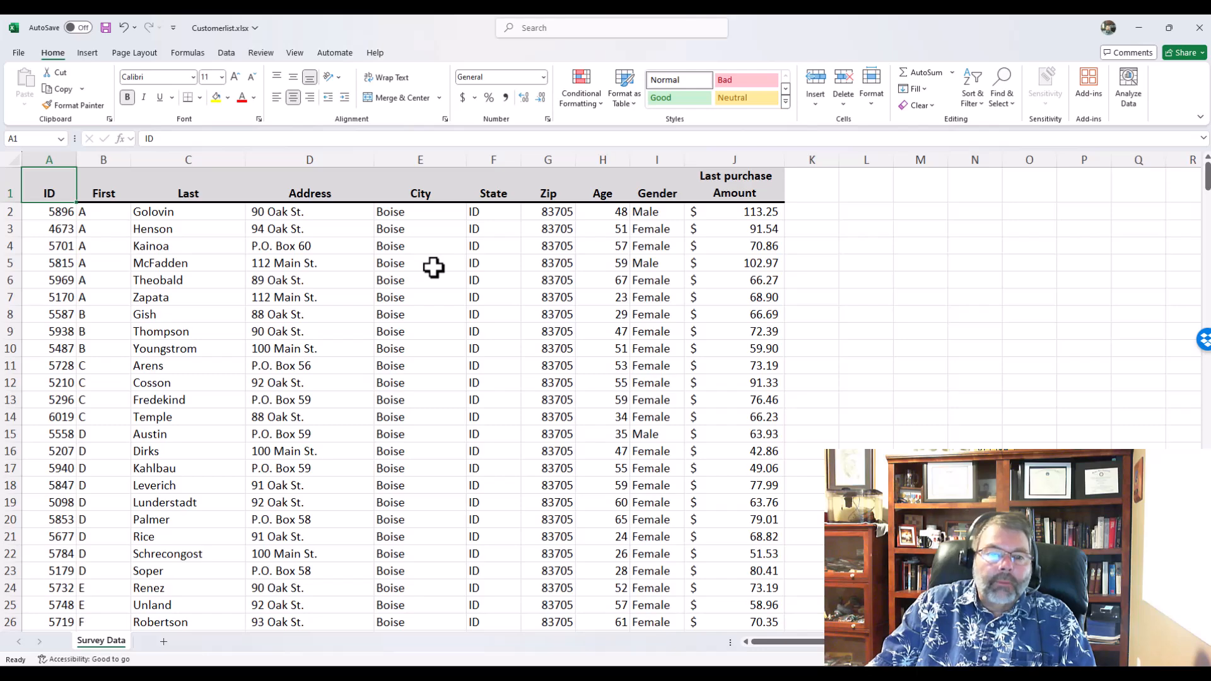
{"action": "scroll", "coordinate": [433, 267], "scroll_direction": "down", "scroll_amount": 6}
{"action": "scroll", "coordinate": [430, 277], "scroll_direction": "down", "scroll_amount": 16}
{"action": "scroll", "coordinate": [454, 315], "scroll_direction": "down", "scroll_amount": 3}
{"action": "scroll", "coordinate": [464, 320], "scroll_direction": "up", "scroll_amount": 14}
{"action": "scroll", "coordinate": [476, 326], "scroll_direction": "up", "scroll_amount": 11}
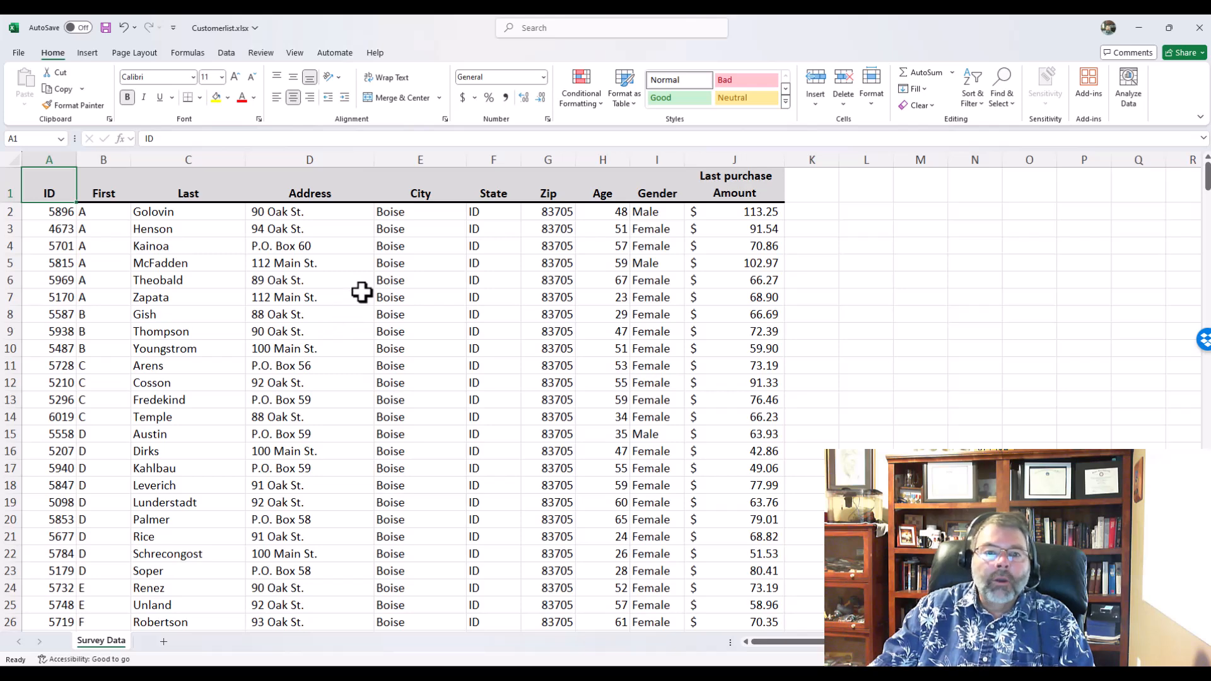
Turn on filtering for the header row and view the State column's filter choices without applying any
{"action": "left_click", "coordinate": [315, 193]}
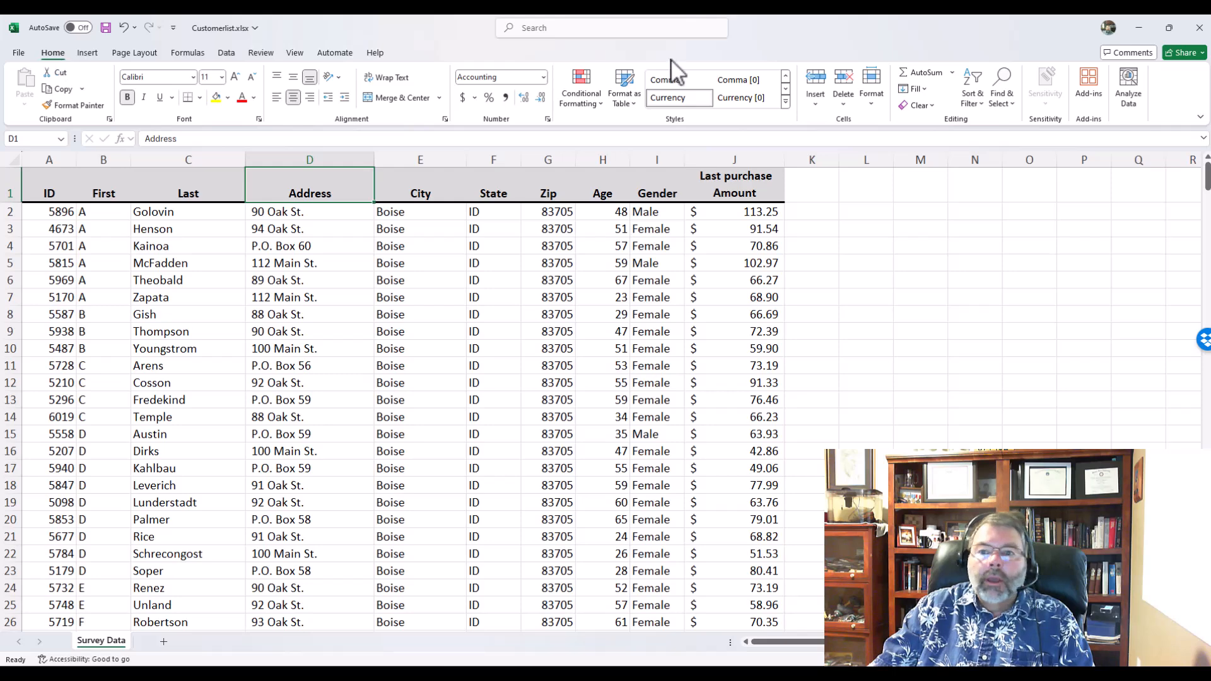
{"action": "left_click", "coordinate": [970, 103]}
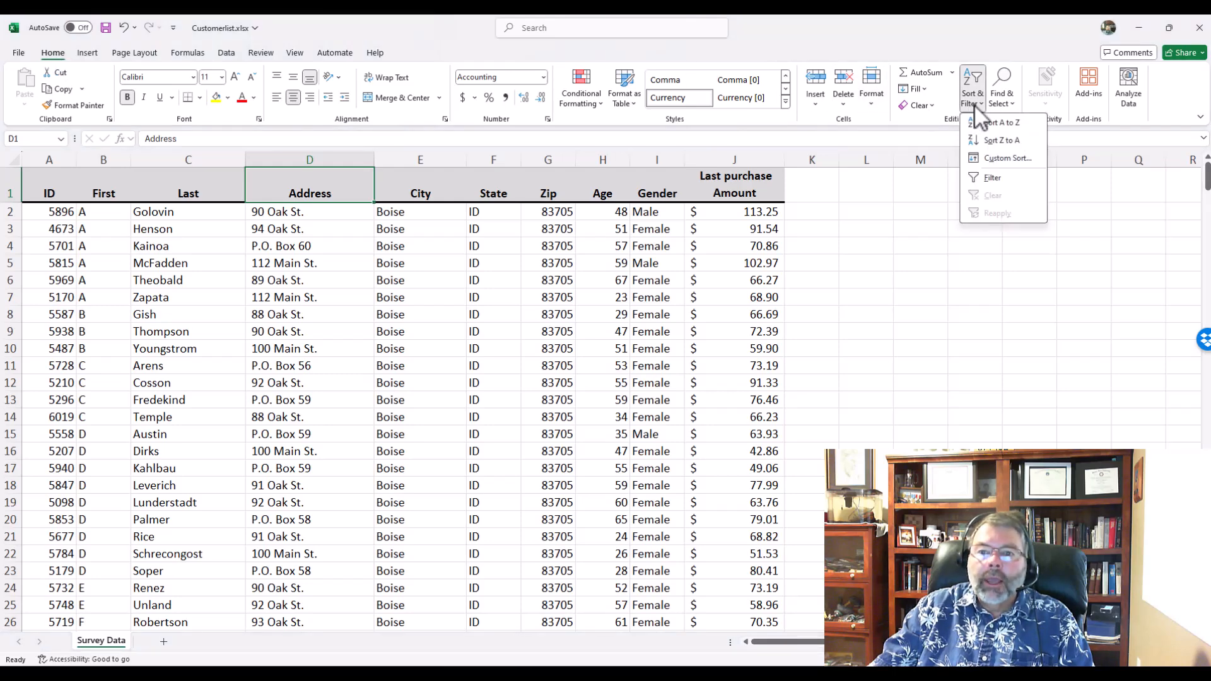
{"action": "left_click", "coordinate": [1001, 178]}
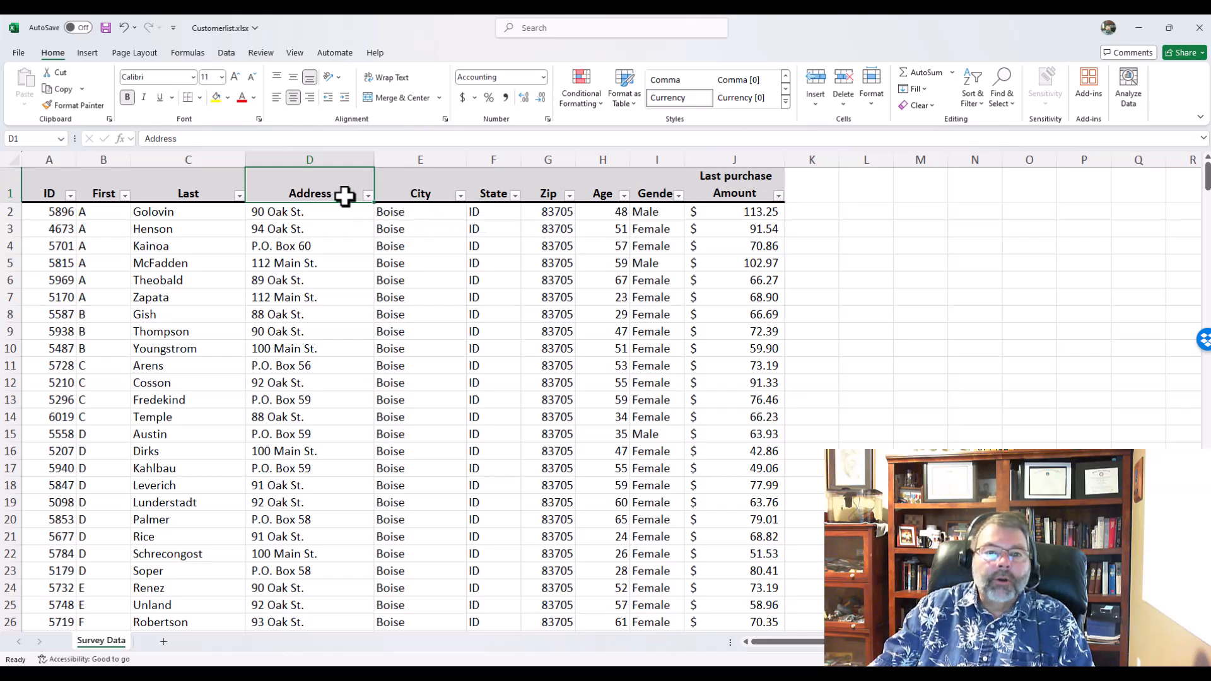
{"action": "left_click", "coordinate": [516, 196]}
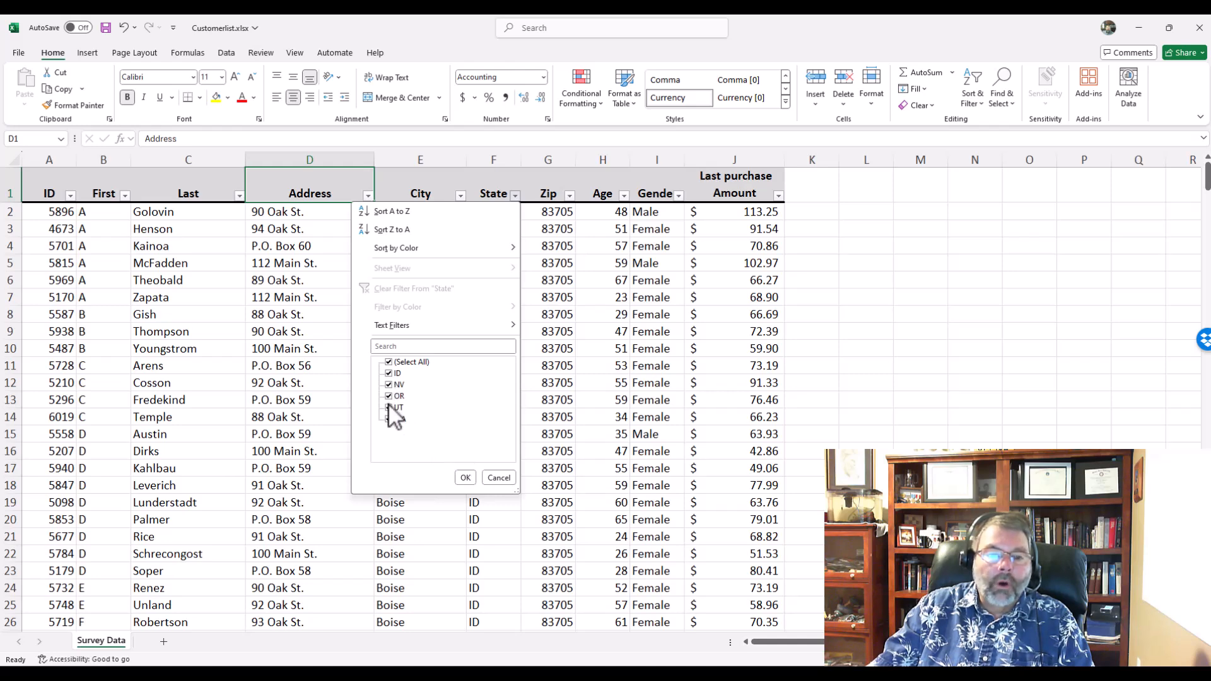
{"action": "left_click", "coordinate": [500, 476]}
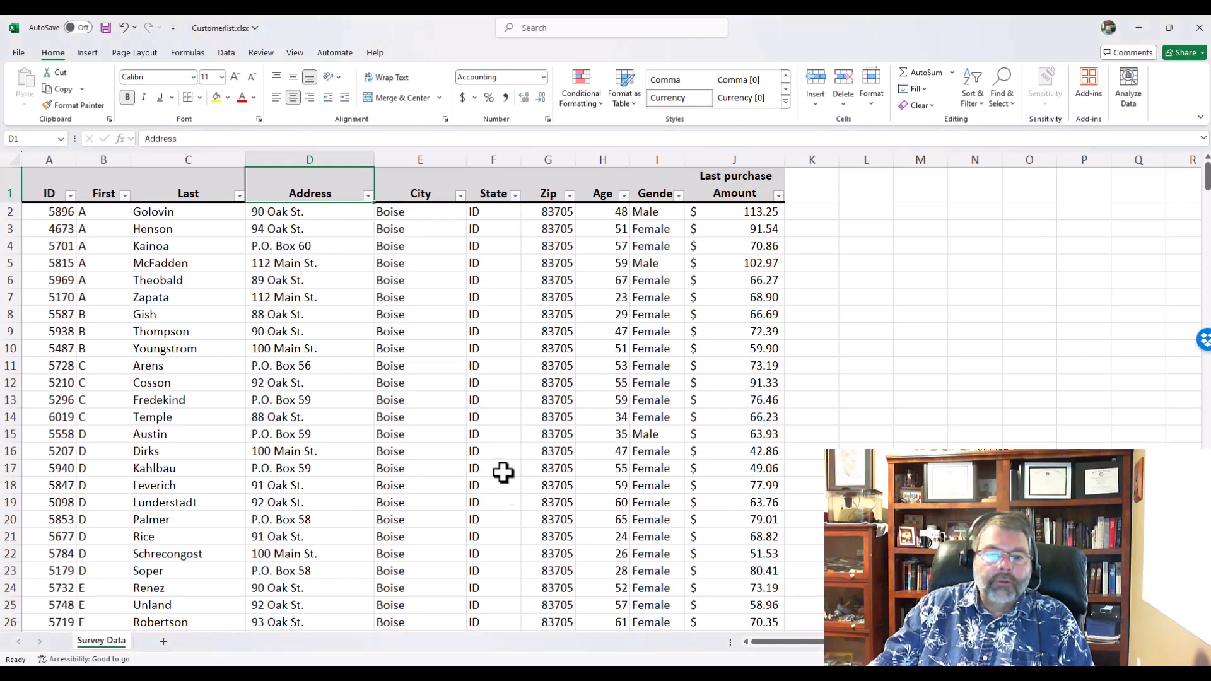
Filter the City column to show only Lewiston and look through the matching records
{"action": "left_click", "coordinate": [461, 196]}
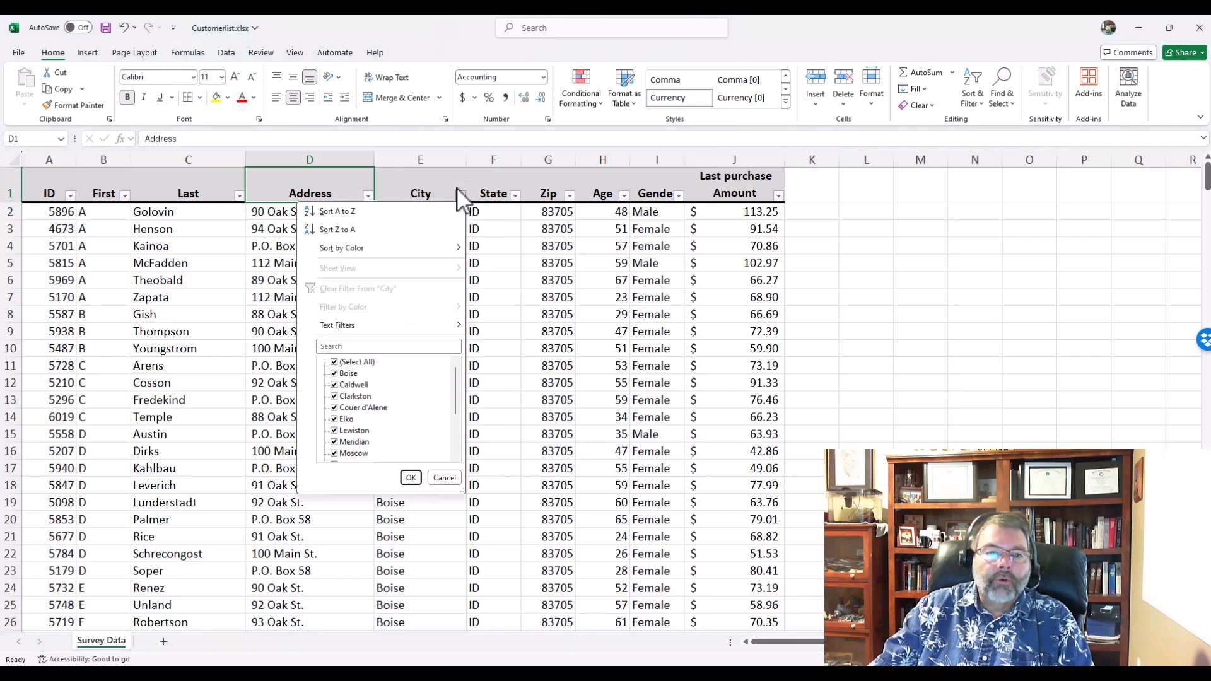
{"action": "left_click", "coordinate": [333, 361]}
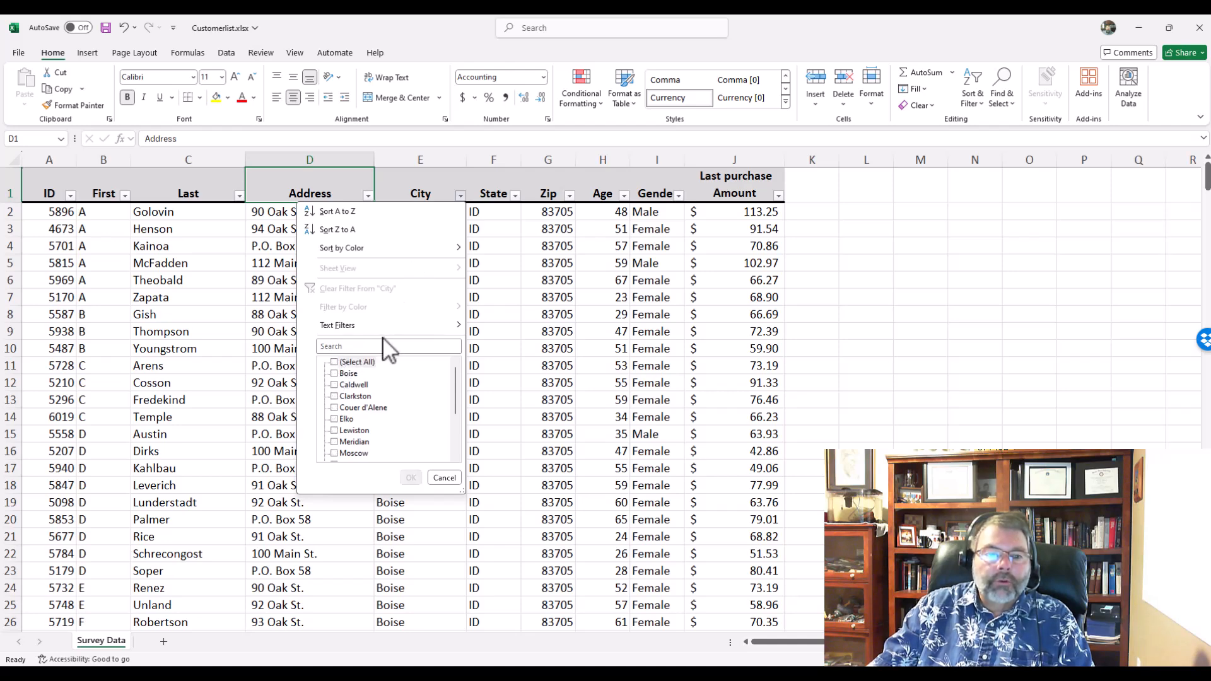
{"action": "left_click", "coordinate": [335, 430]}
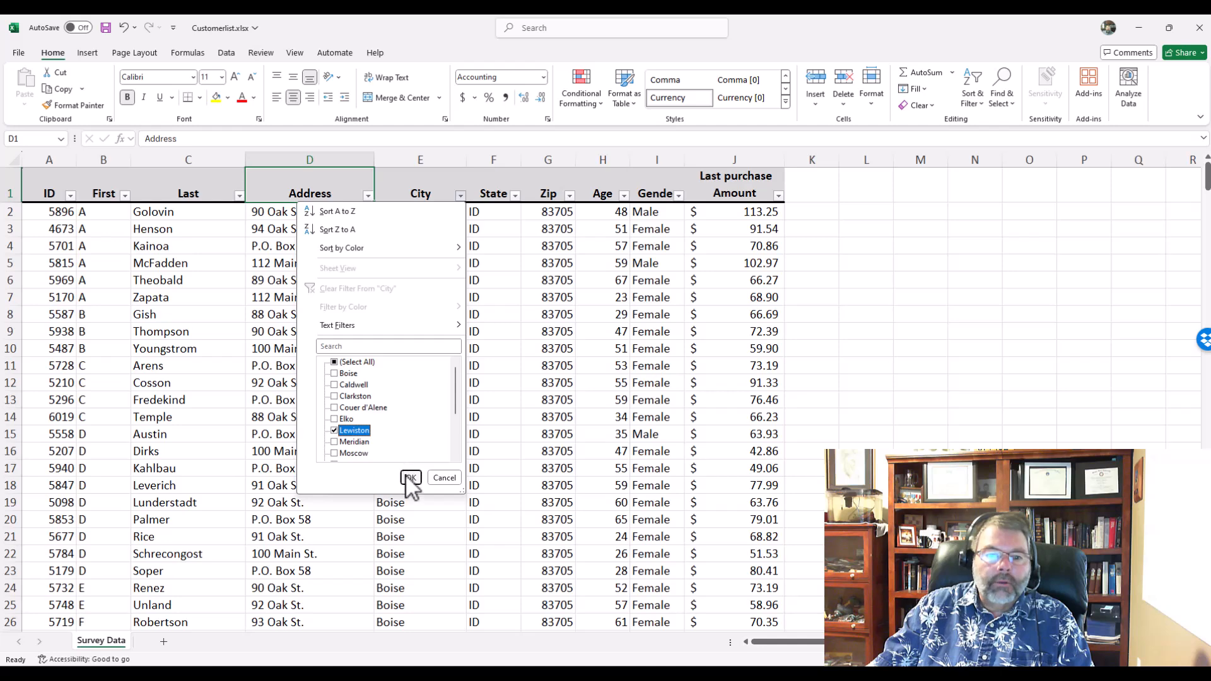
{"action": "left_click", "coordinate": [411, 478]}
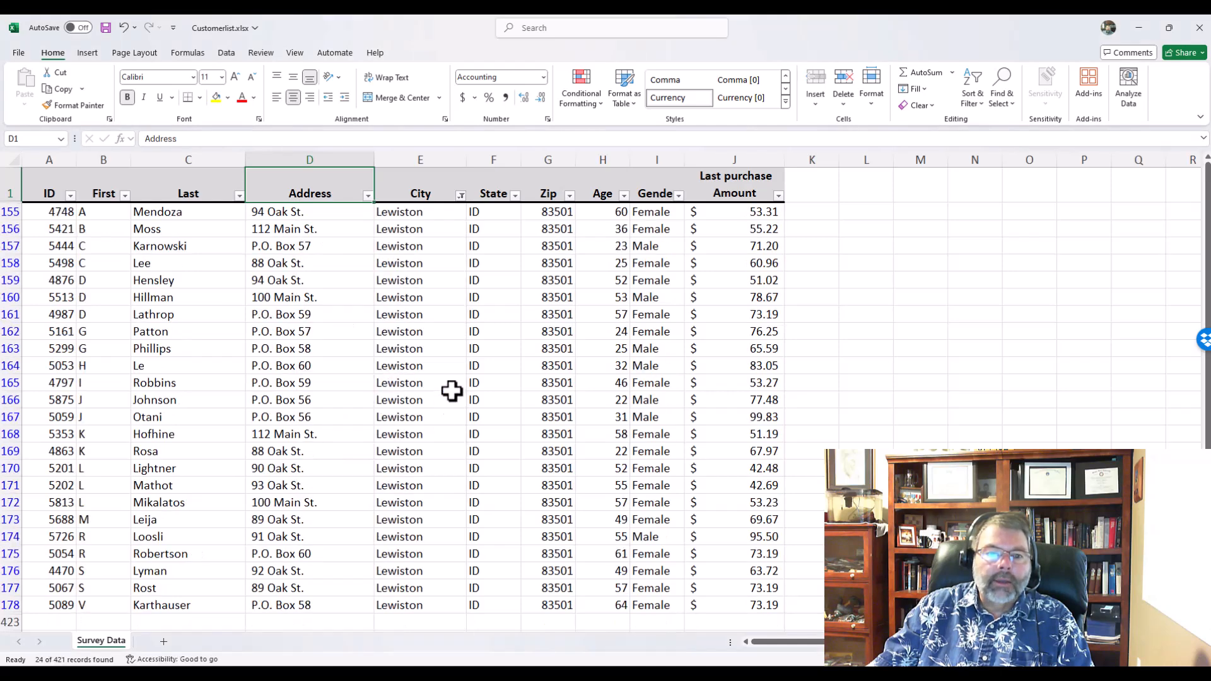
{"action": "scroll", "coordinate": [458, 299], "scroll_direction": "down", "scroll_amount": 3}
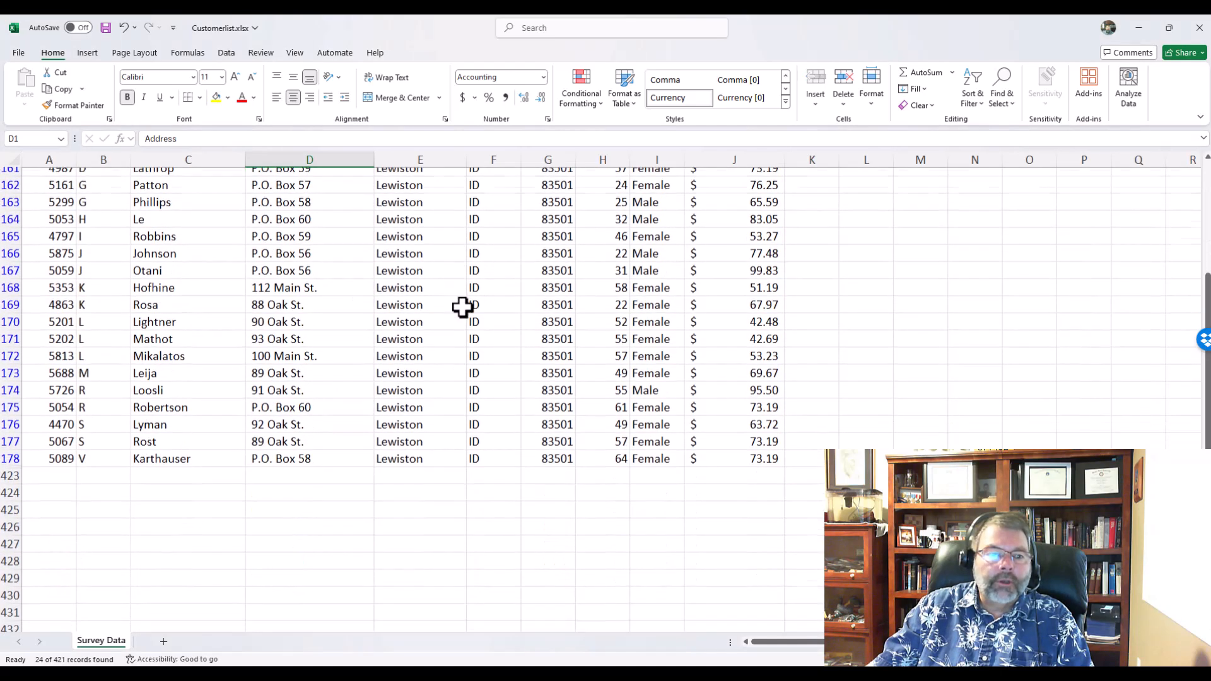
{"action": "scroll", "coordinate": [472, 309], "scroll_direction": "up", "scroll_amount": 3}
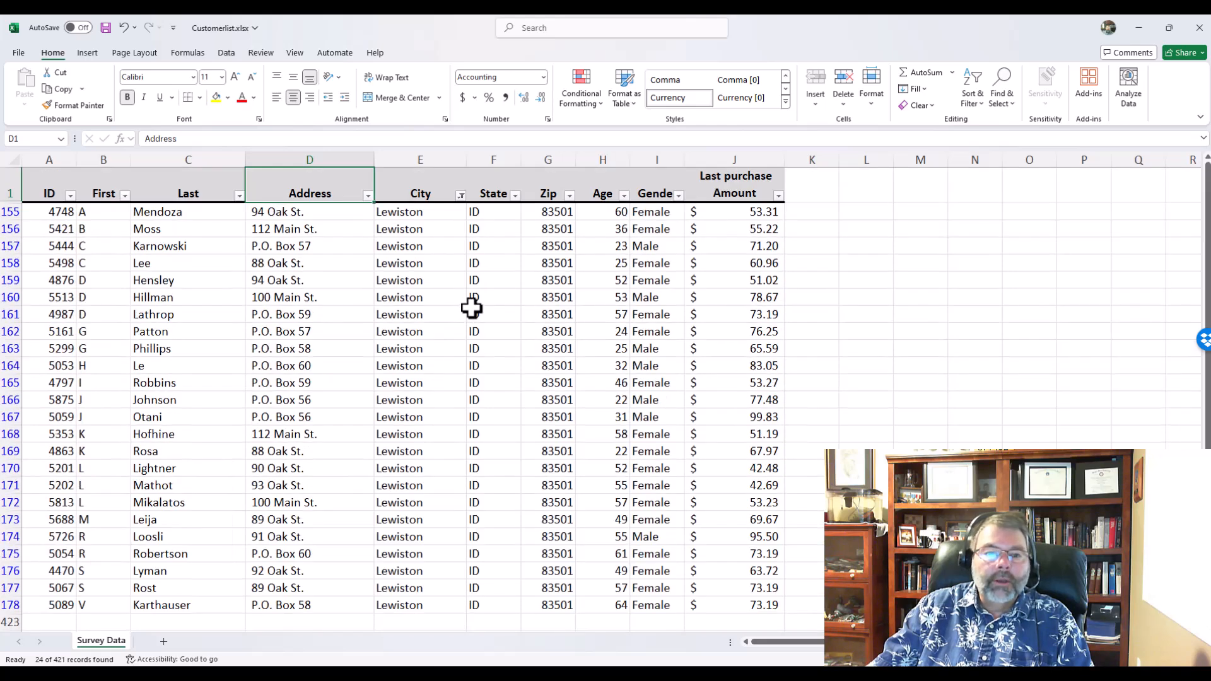
{"action": "scroll", "coordinate": [476, 321], "scroll_direction": "down", "scroll_amount": 1}
{"action": "scroll", "coordinate": [479, 321], "scroll_direction": "up", "scroll_amount": 1}
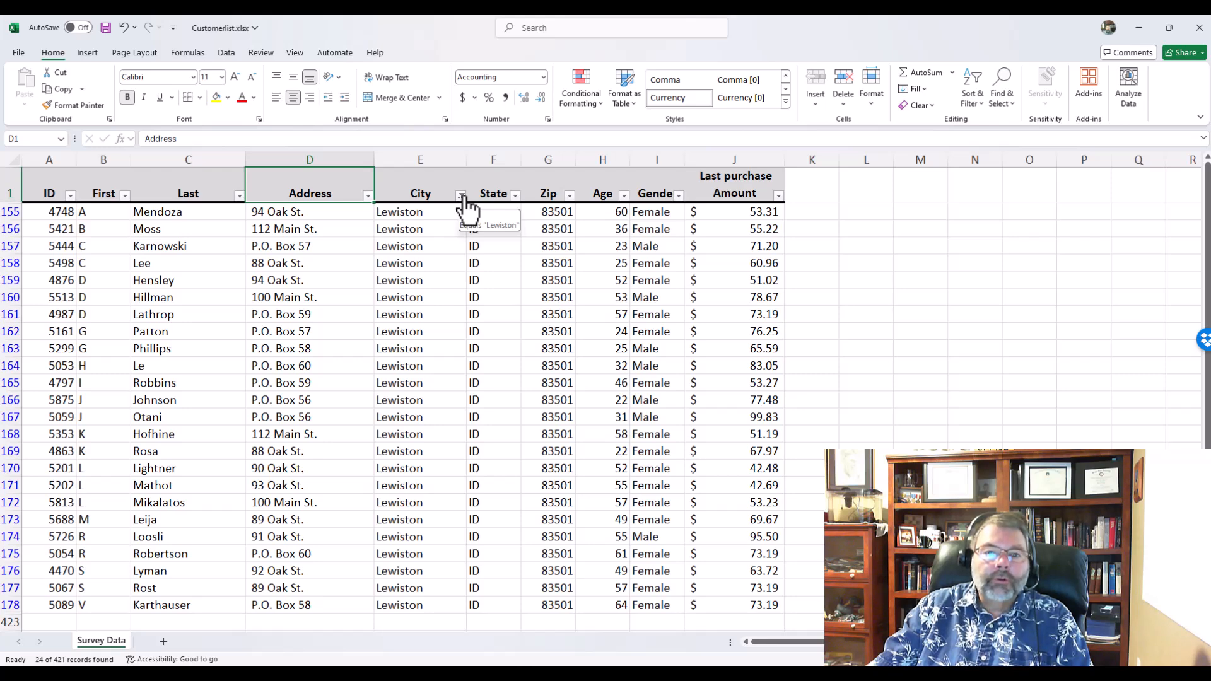
Filter the Gender column to show only Male, in addition to the City filter
{"action": "left_click", "coordinate": [679, 197]}
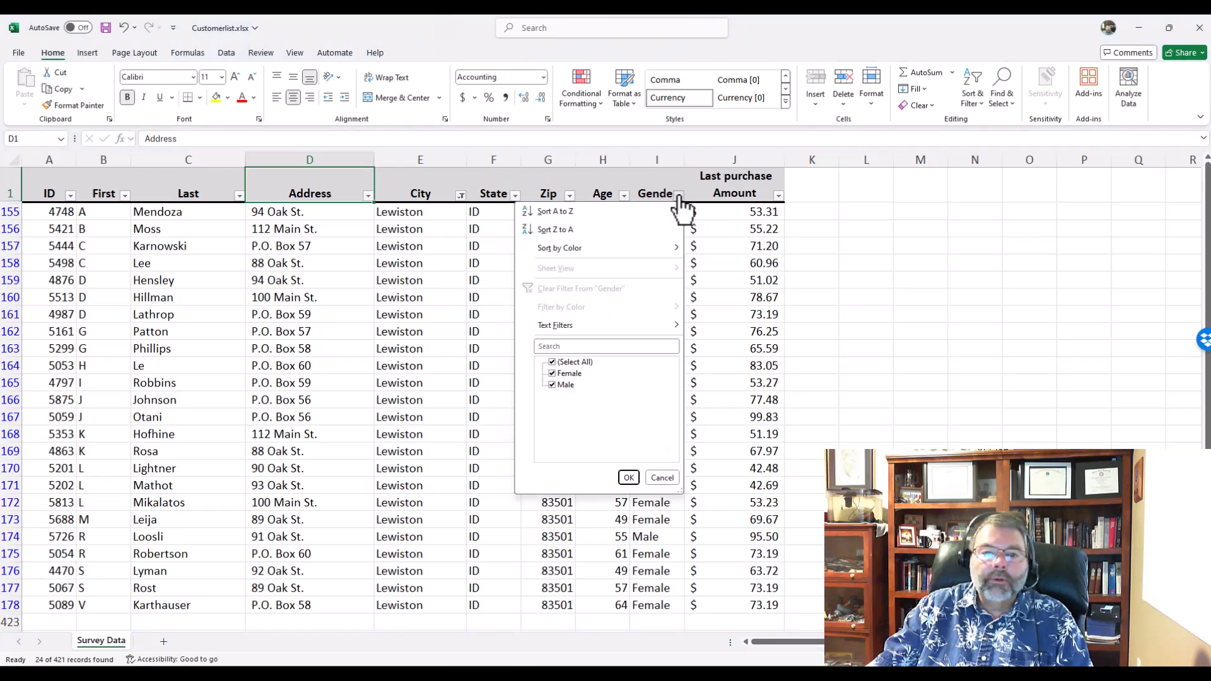
{"action": "left_click", "coordinate": [553, 361]}
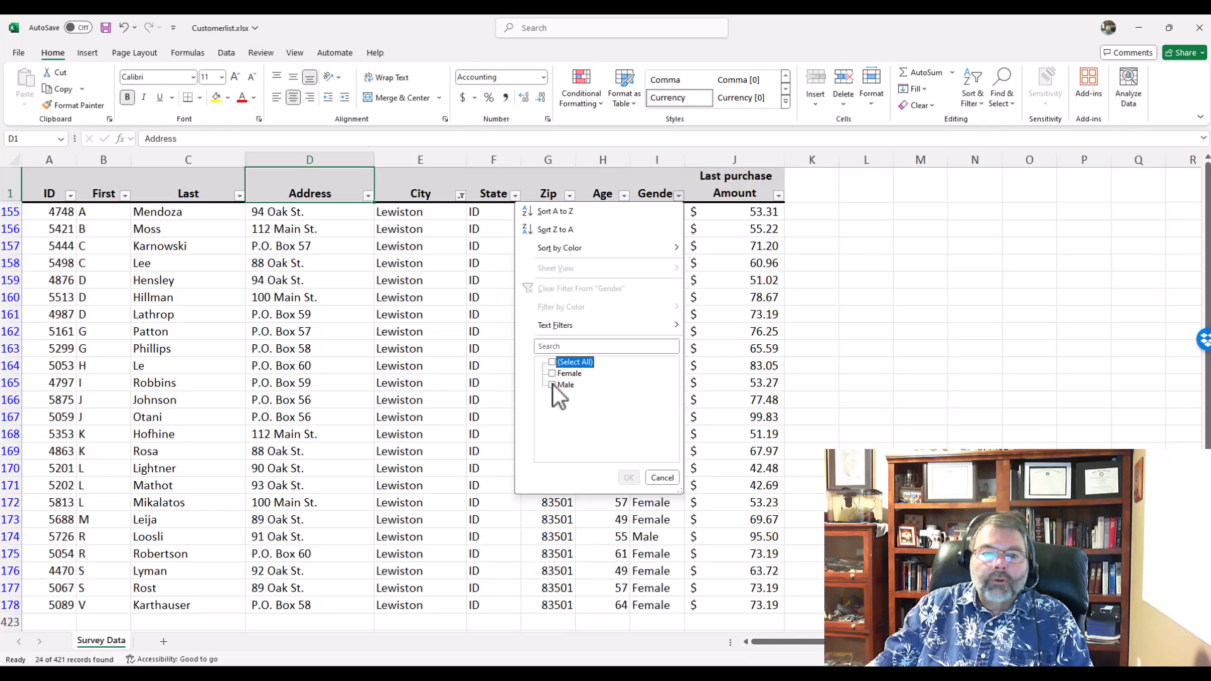
{"action": "left_click", "coordinate": [553, 384]}
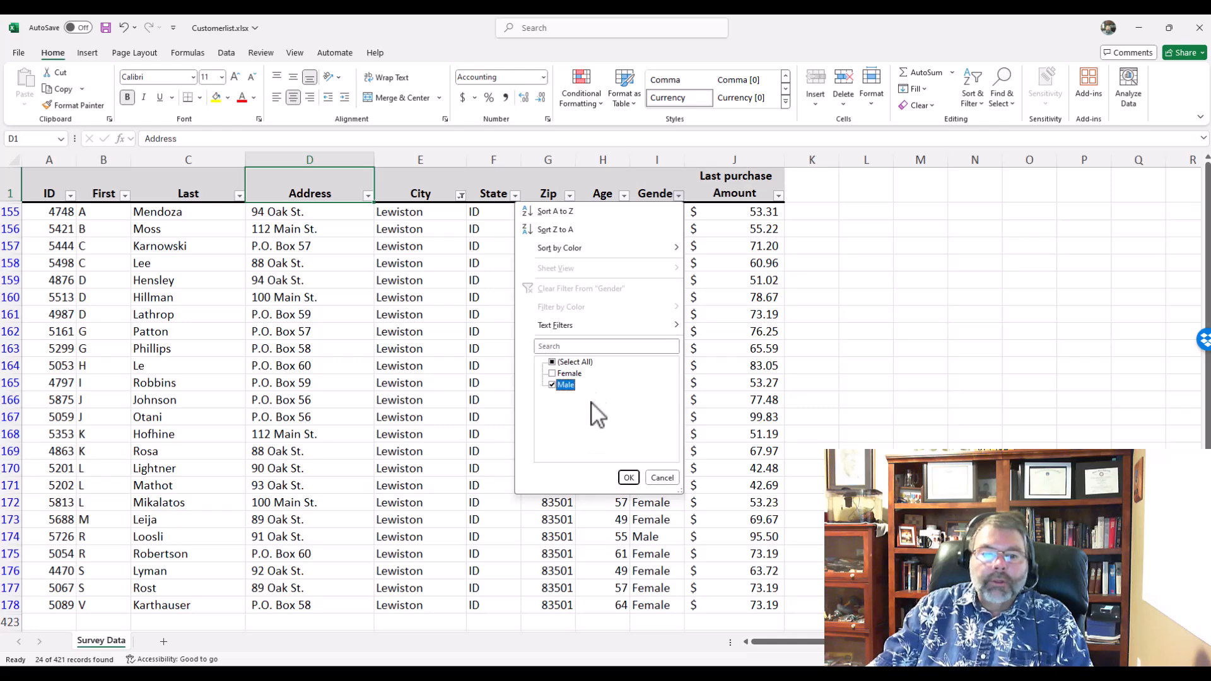
{"action": "left_click", "coordinate": [629, 477]}
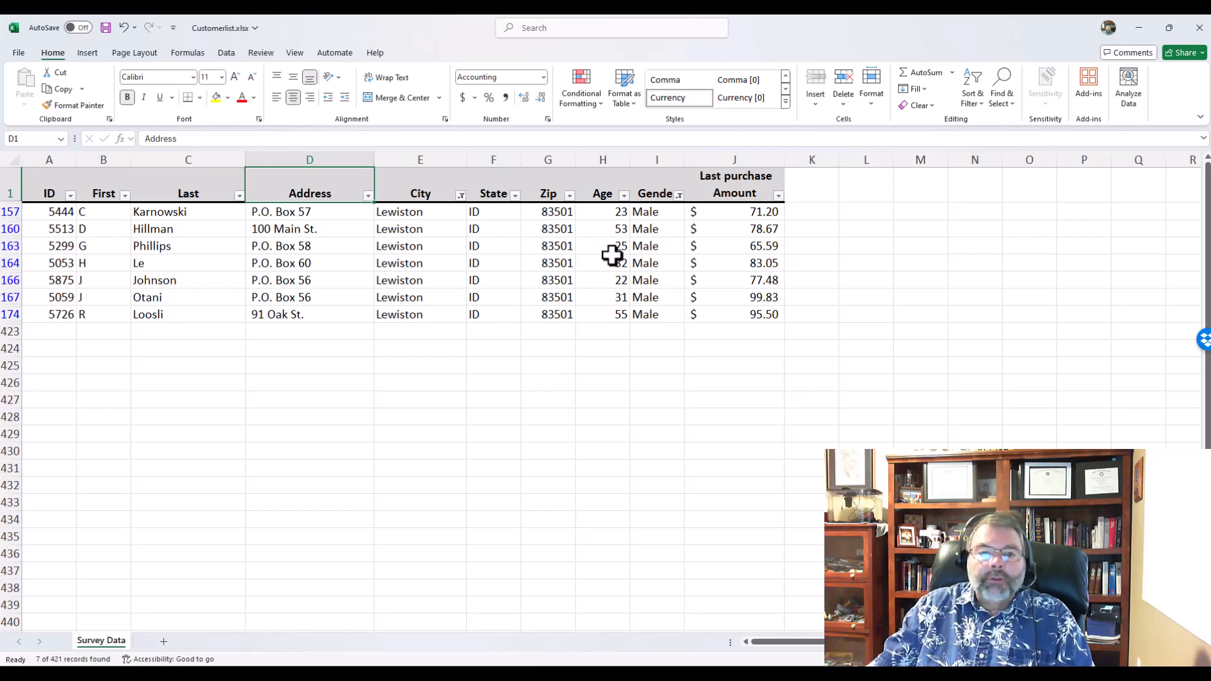
Reset the City and Gender filters by reselecting all values in both columns
{"action": "left_click", "coordinate": [461, 195]}
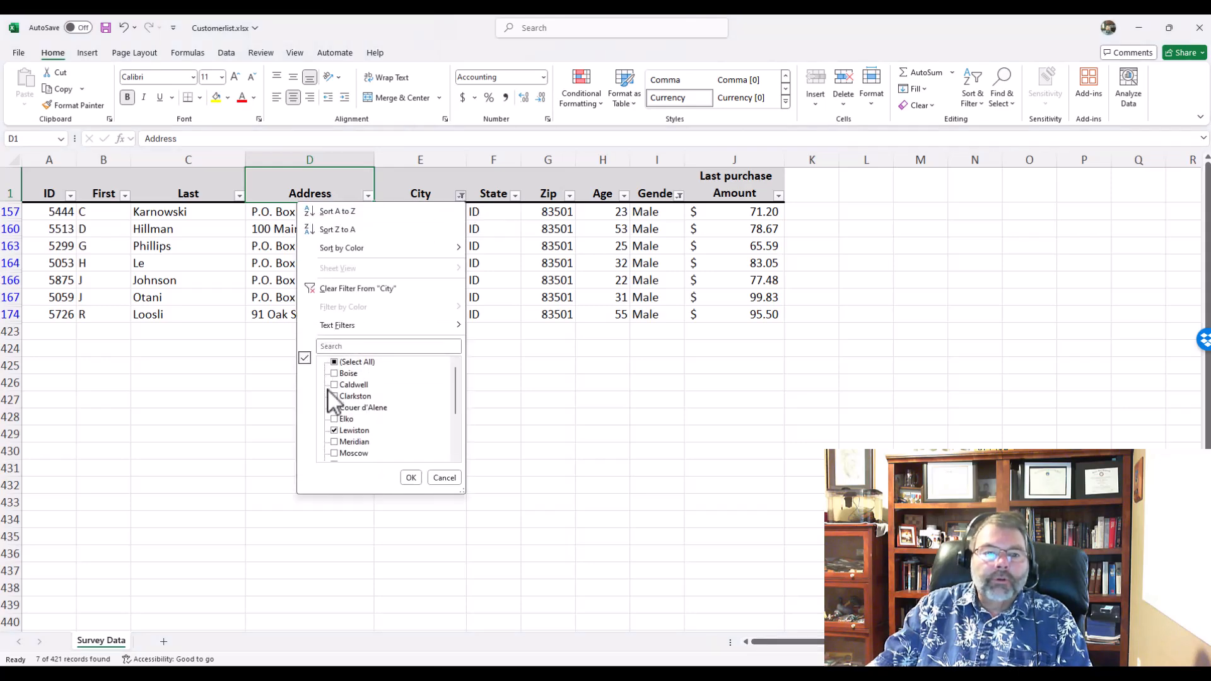
{"action": "left_click", "coordinate": [335, 363]}
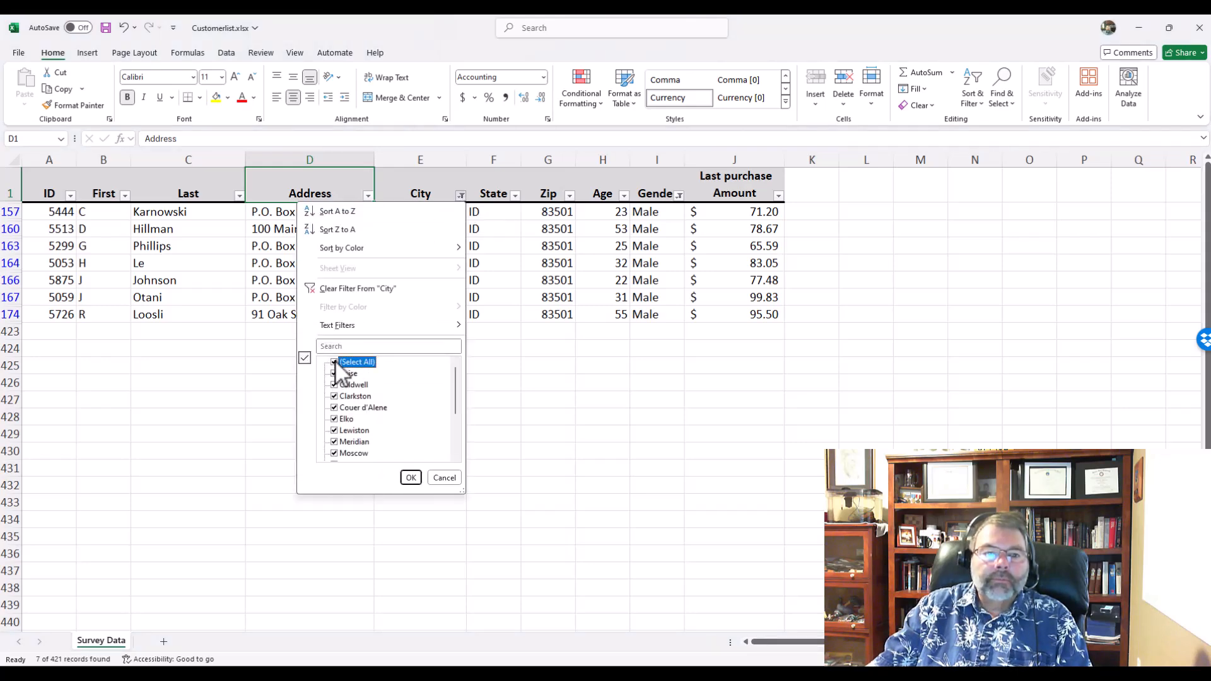
{"action": "left_click", "coordinate": [410, 477]}
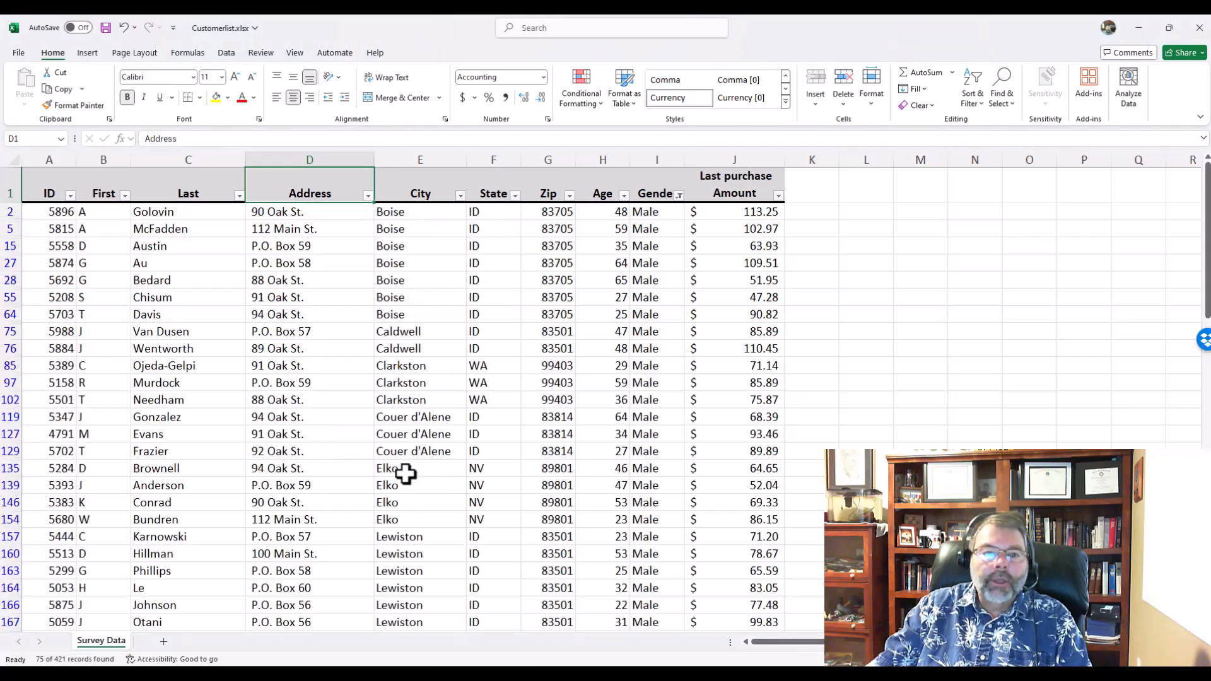
{"action": "left_click", "coordinate": [680, 195]}
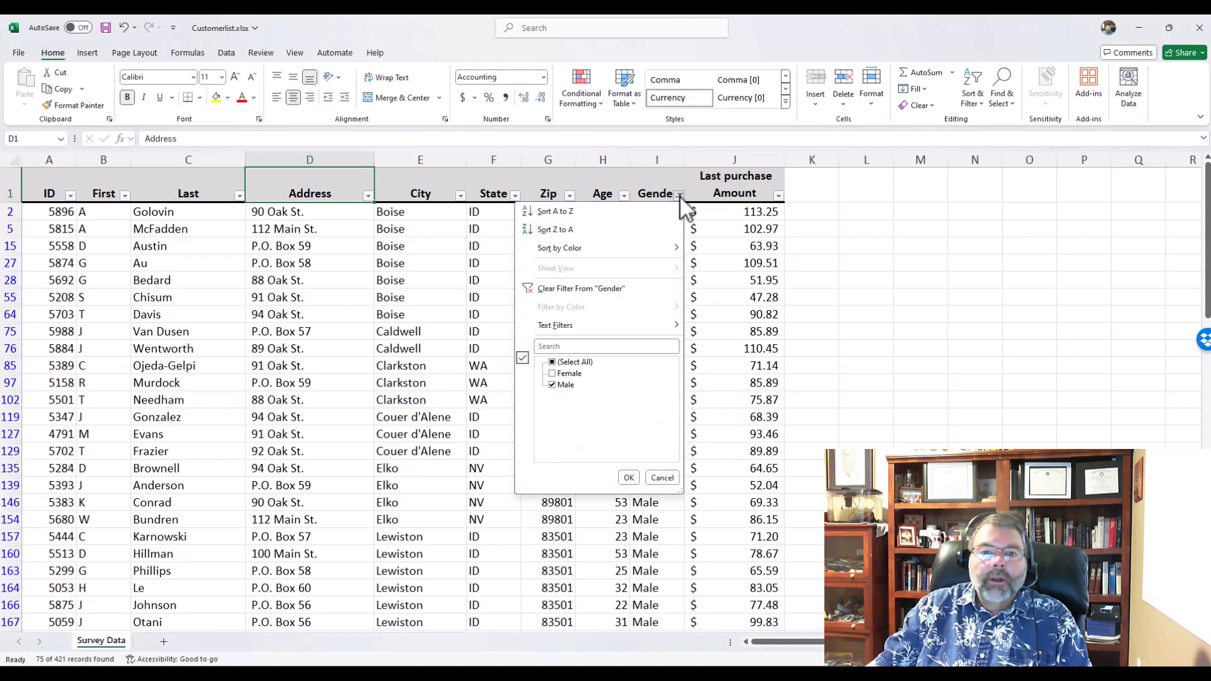
{"action": "left_click", "coordinate": [552, 362]}
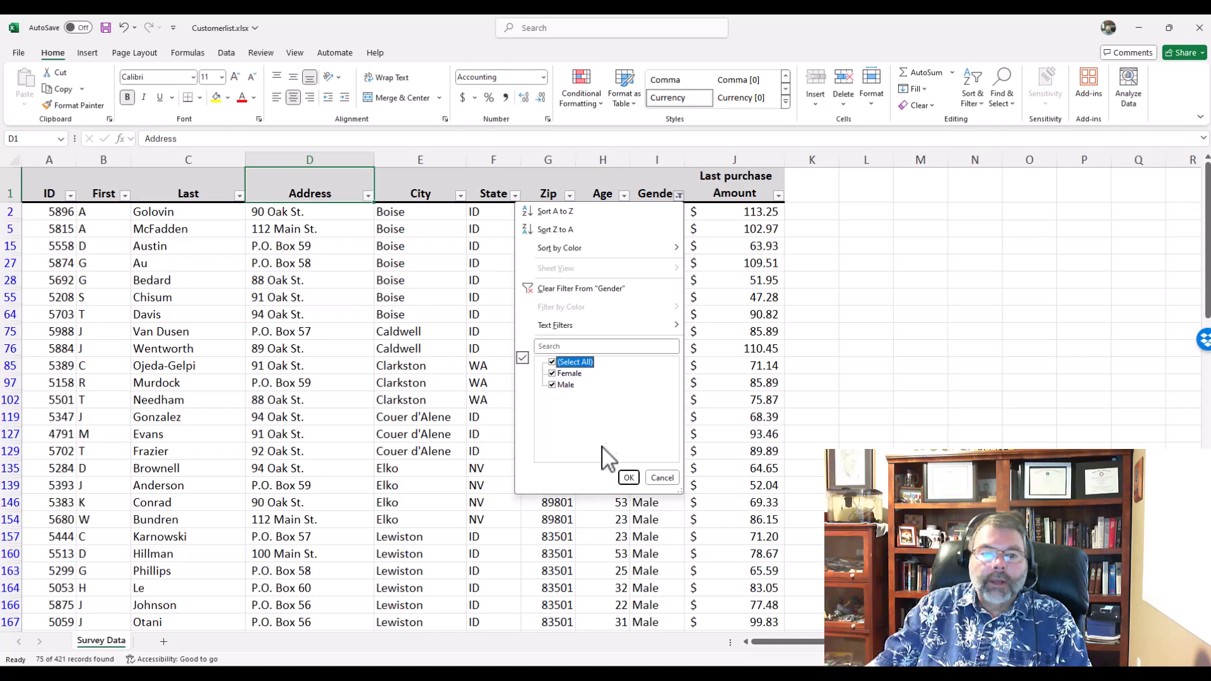
{"action": "left_click", "coordinate": [629, 478]}
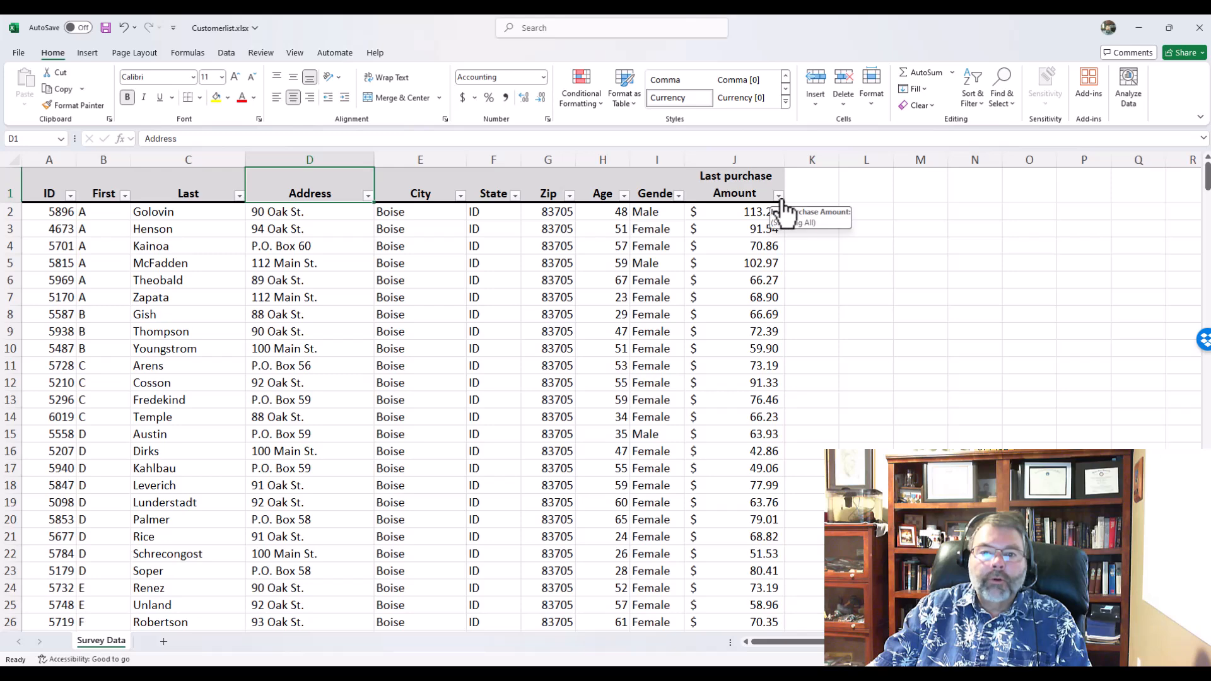
Filter the Last purchase Amount column to show only amounts greater than or equal to 100
{"action": "left_click", "coordinate": [736, 184]}
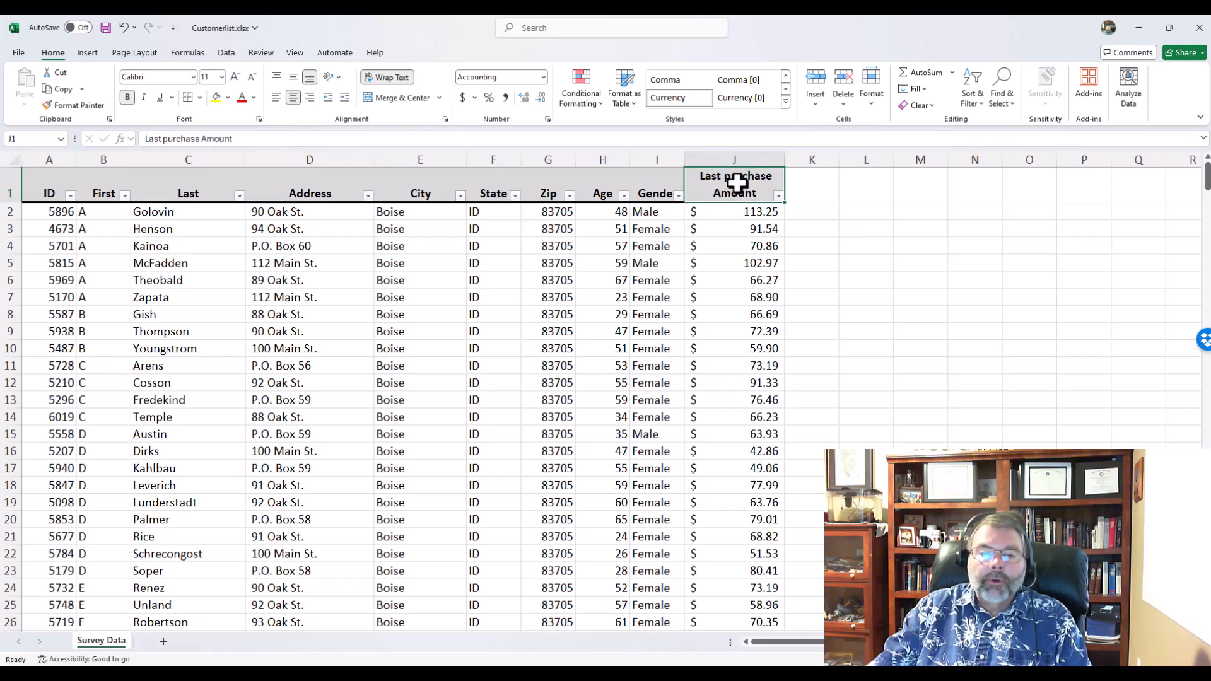
{"action": "left_click", "coordinate": [779, 196]}
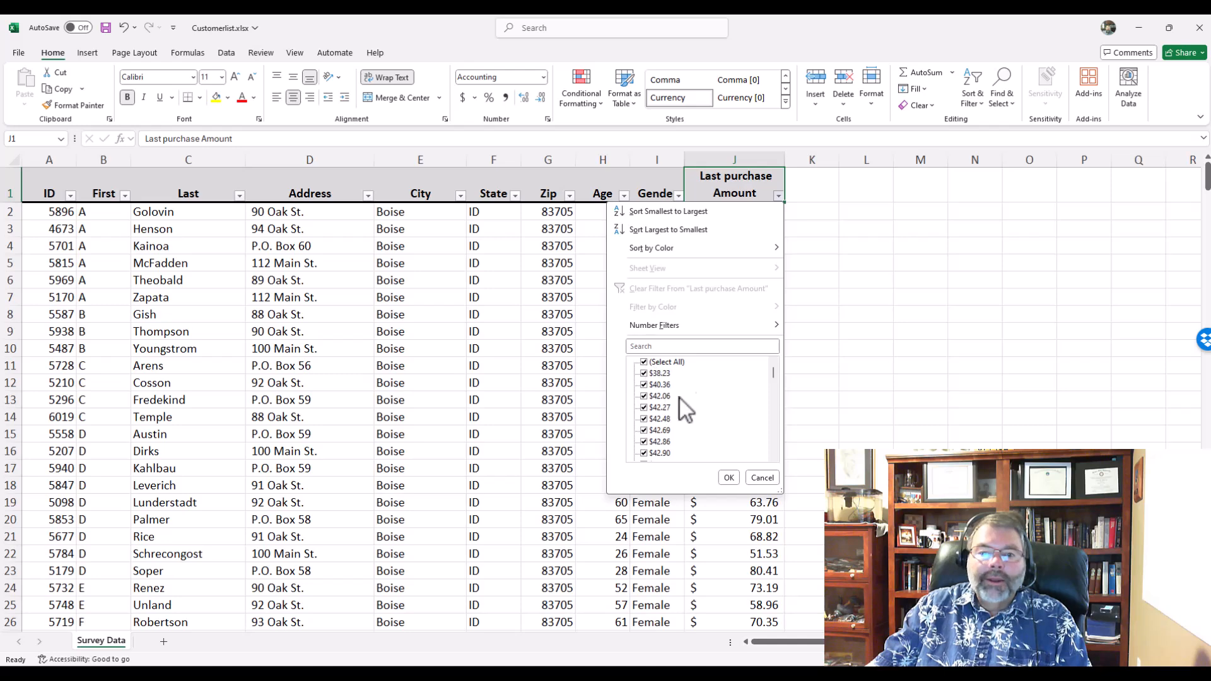
{"action": "scroll", "coordinate": [766, 404], "scroll_direction": "down", "scroll_amount": 5}
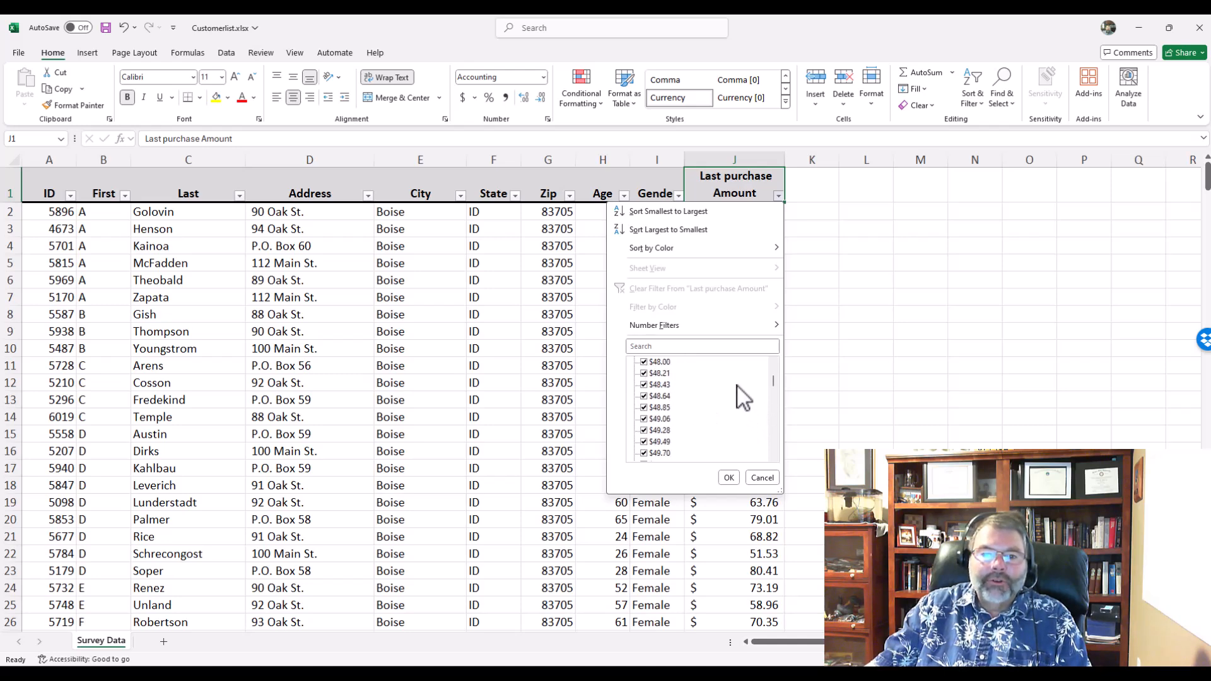
{"action": "scroll", "coordinate": [747, 387], "scroll_direction": "up", "scroll_amount": 4}
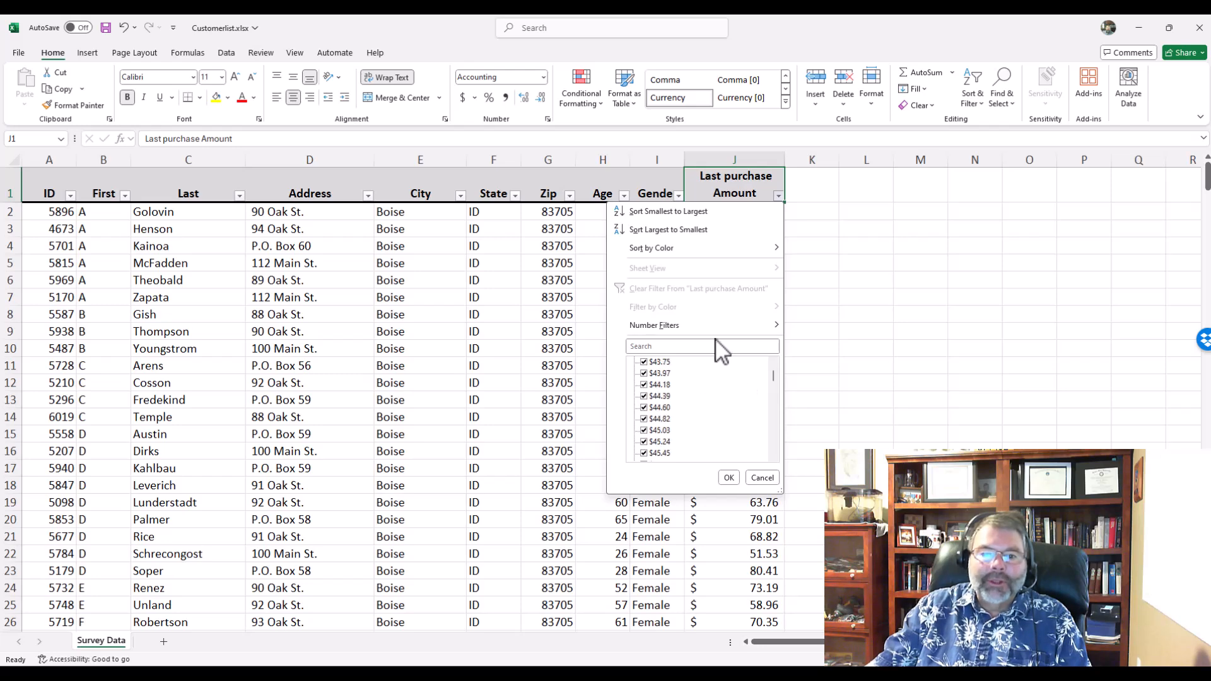
{"action": "mouse_move", "coordinate": [657, 324]}
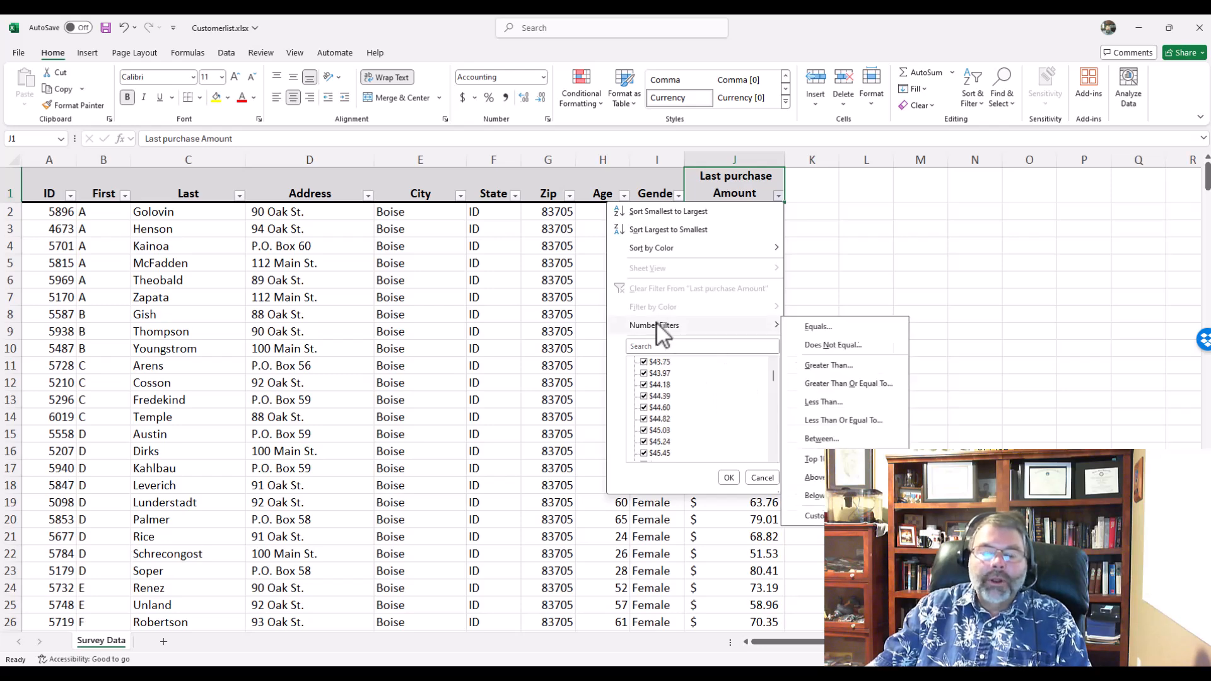
{"action": "scroll", "coordinate": [658, 417], "scroll_direction": "up", "scroll_amount": 5}
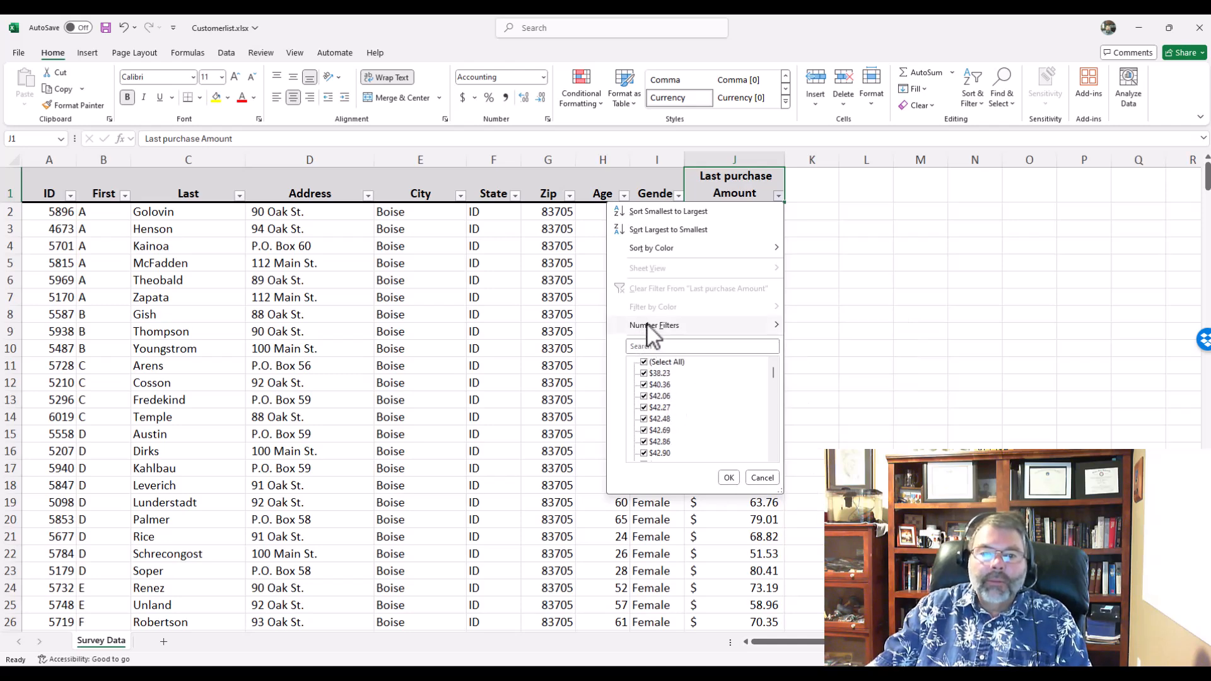
{"action": "mouse_move", "coordinate": [646, 324]}
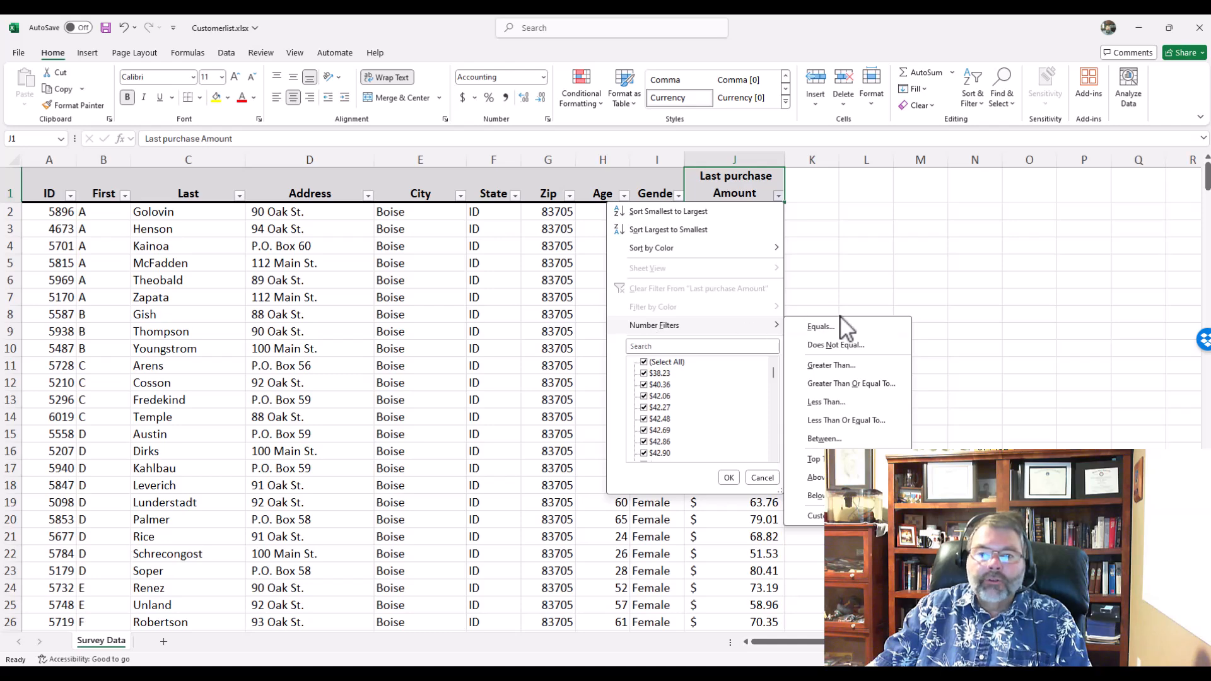
{"action": "left_click", "coordinate": [838, 385]}
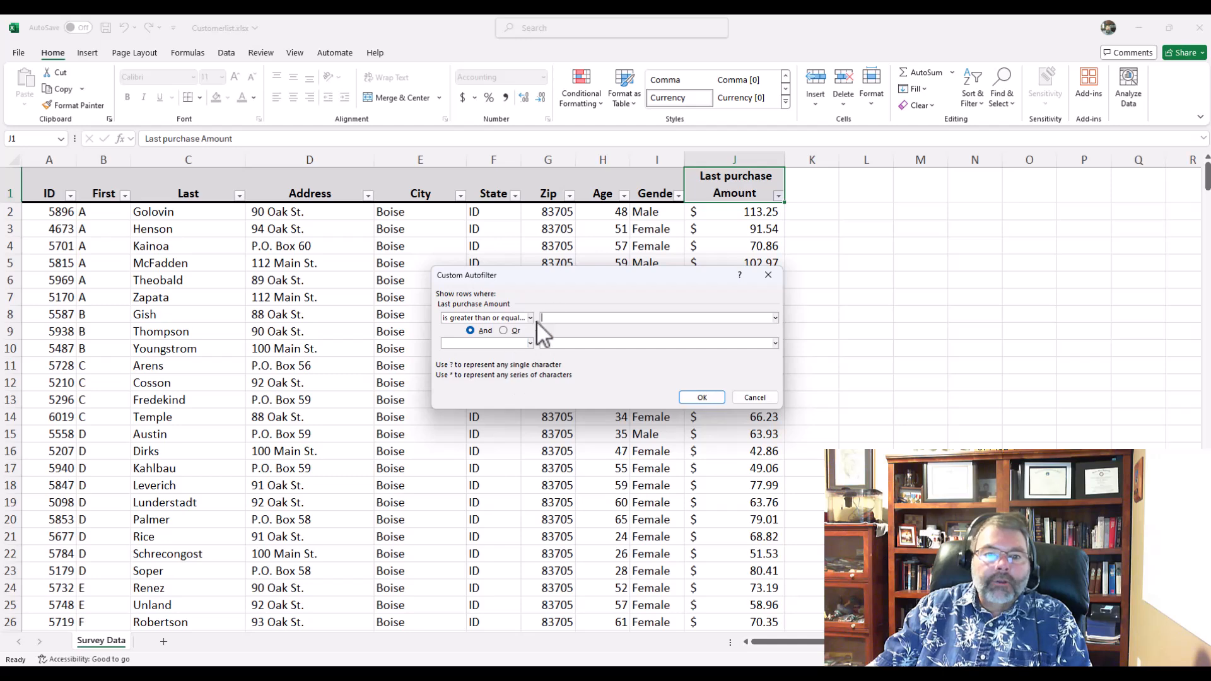
{"action": "type", "text": "100"}
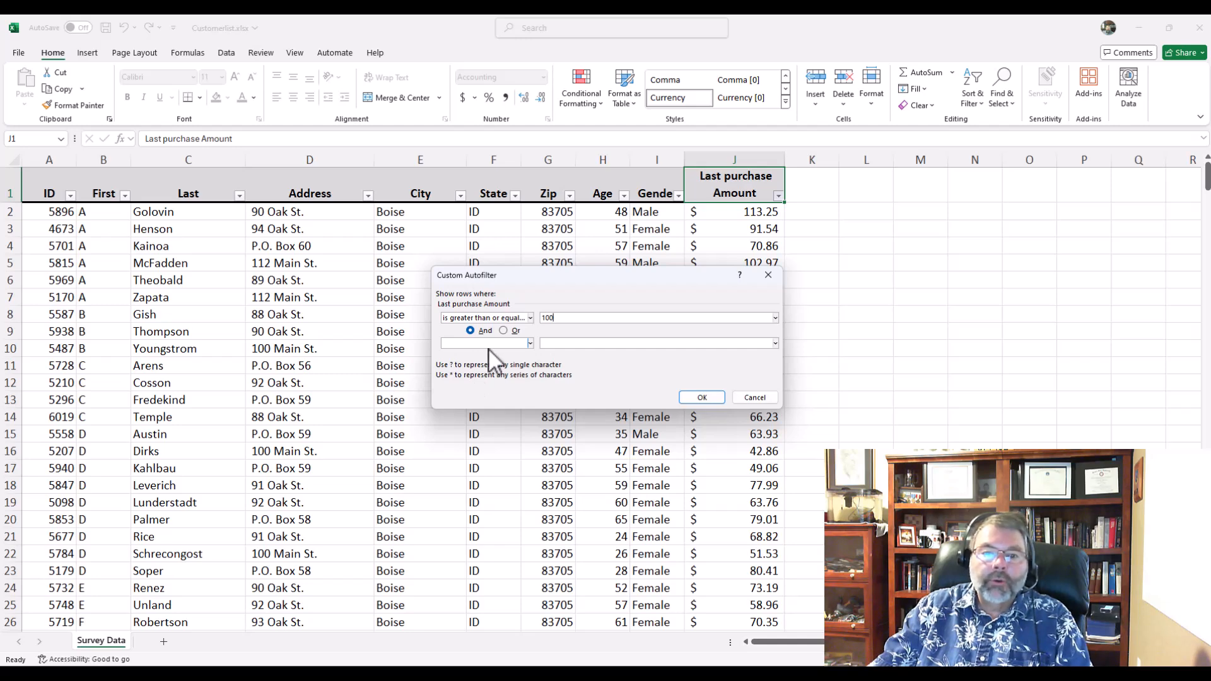
{"action": "left_click", "coordinate": [702, 397]}
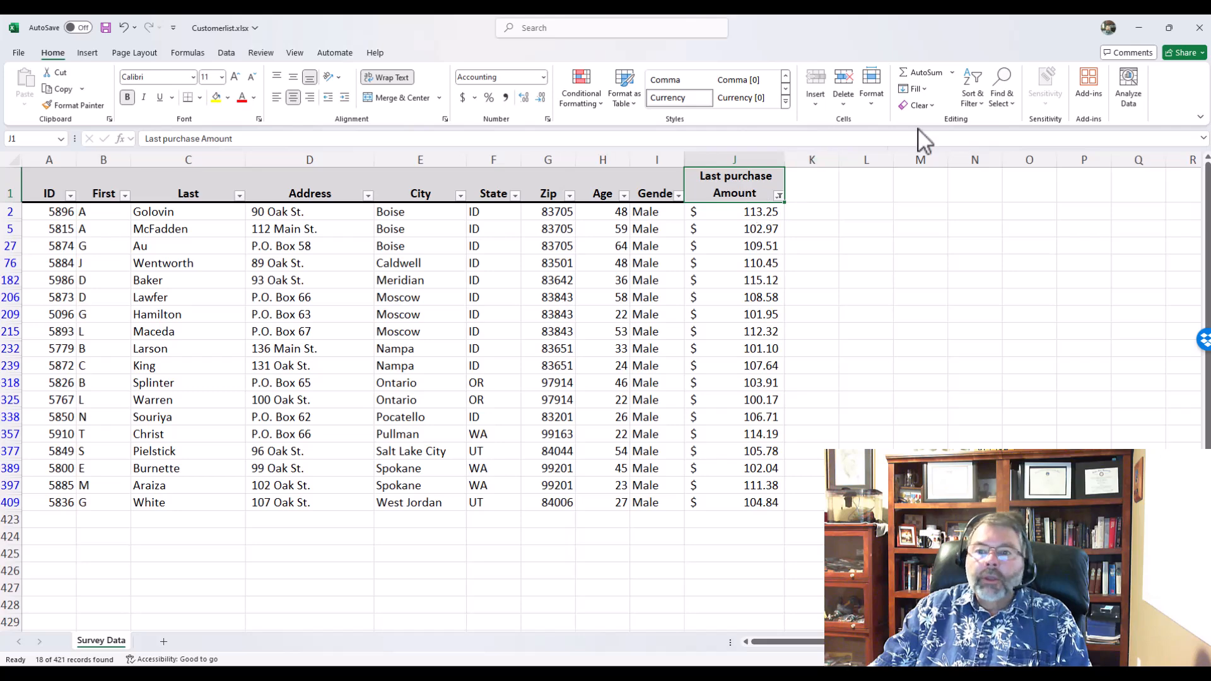
Clear the purchase amount filter and turn off filtering for the header row
{"action": "left_click", "coordinate": [970, 101]}
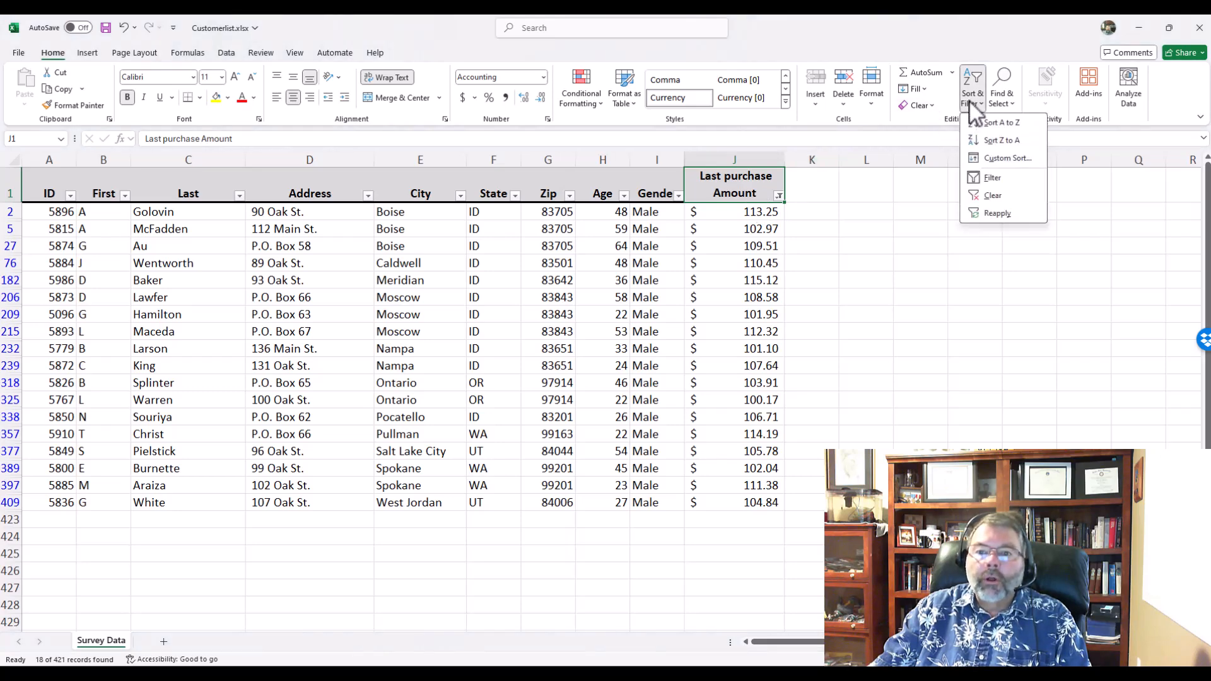
{"action": "left_click", "coordinate": [987, 193]}
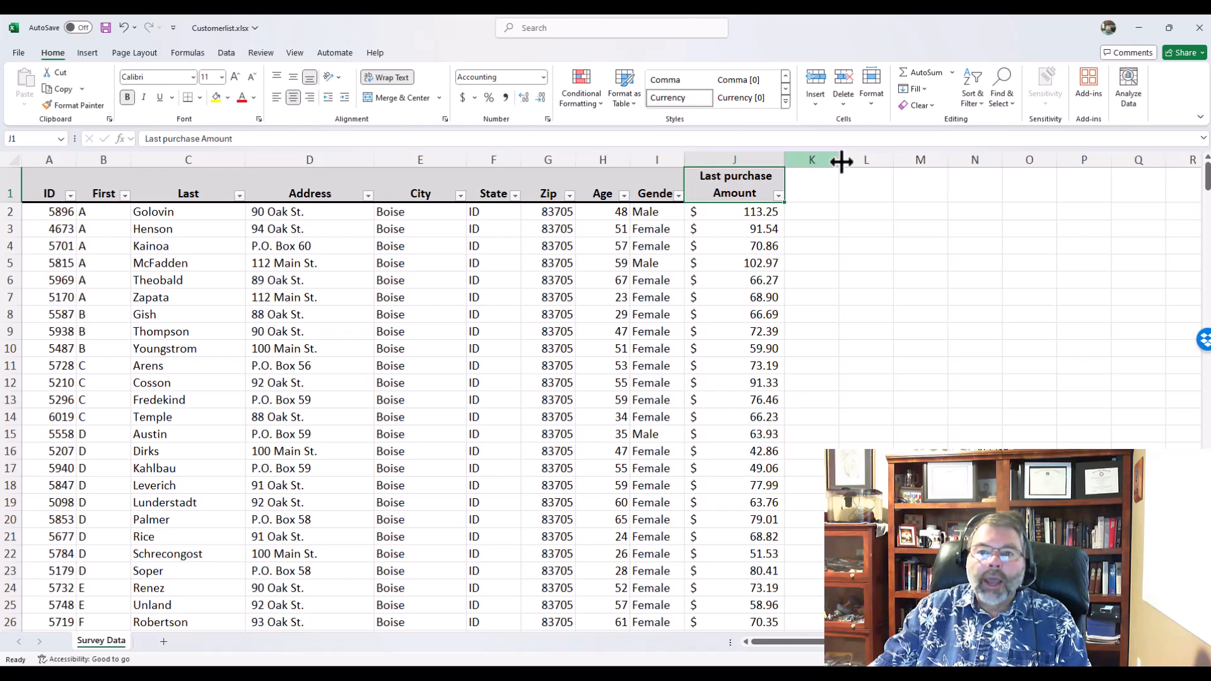
{"action": "left_click", "coordinate": [973, 104]}
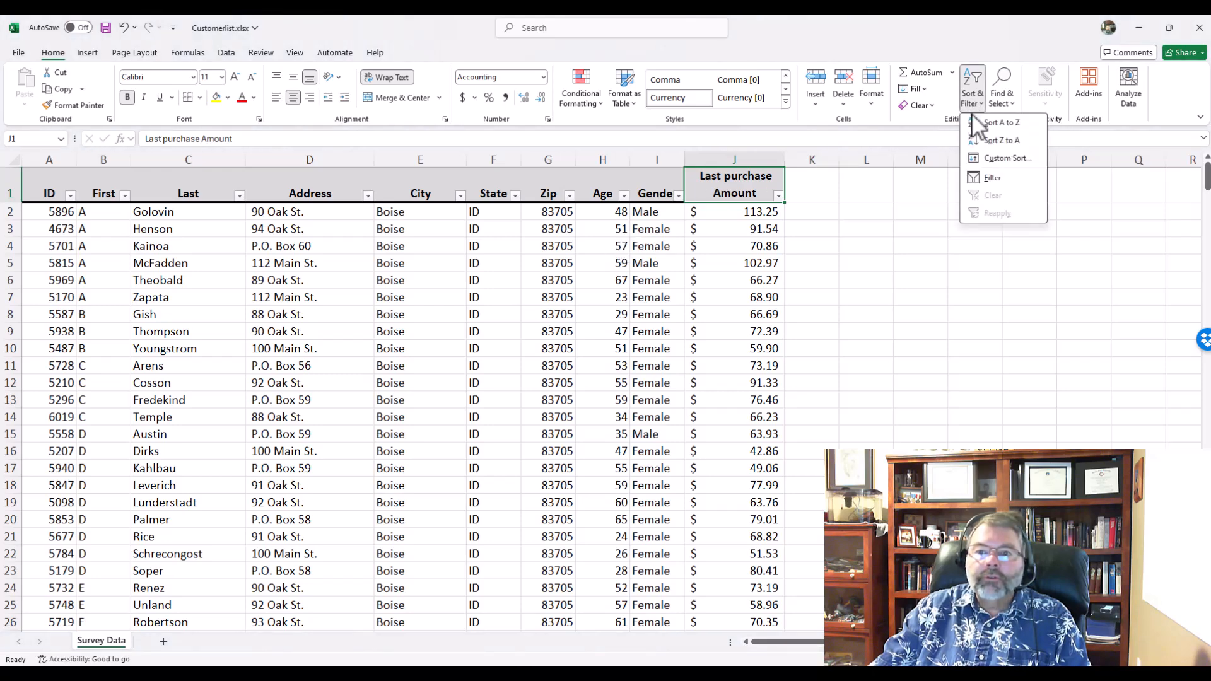
{"action": "left_click", "coordinate": [973, 178]}
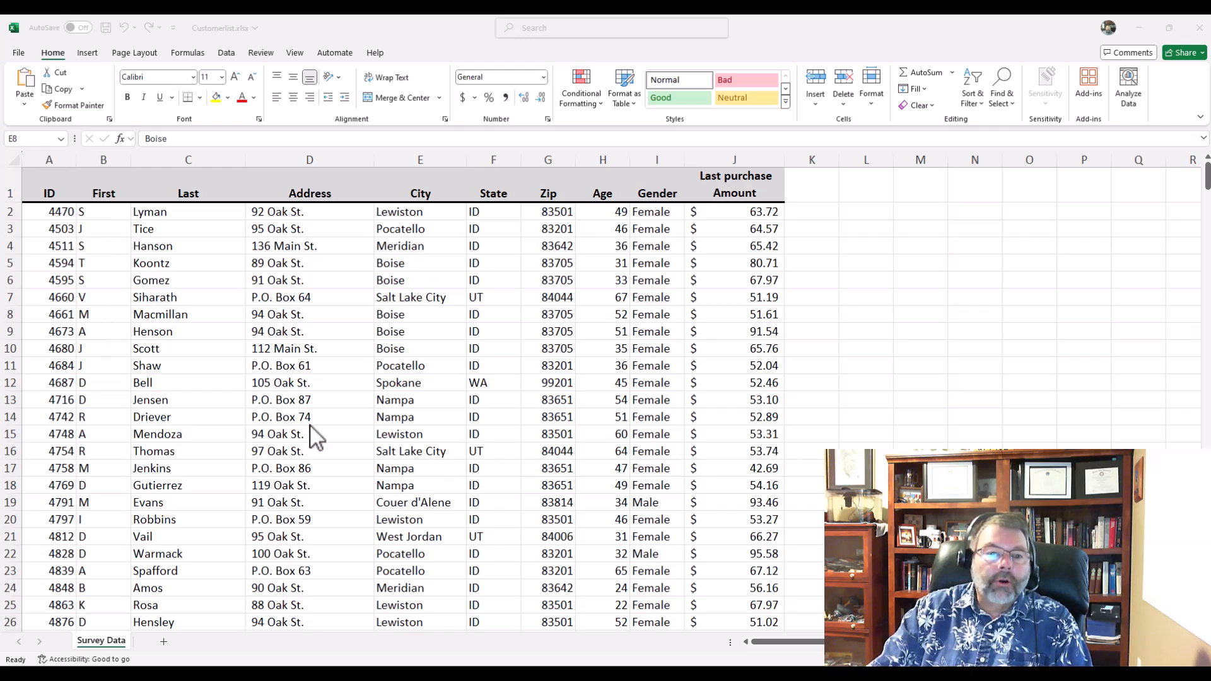
Sort the customer list by the City column from A to Z
{"action": "left_click", "coordinate": [405, 265]}
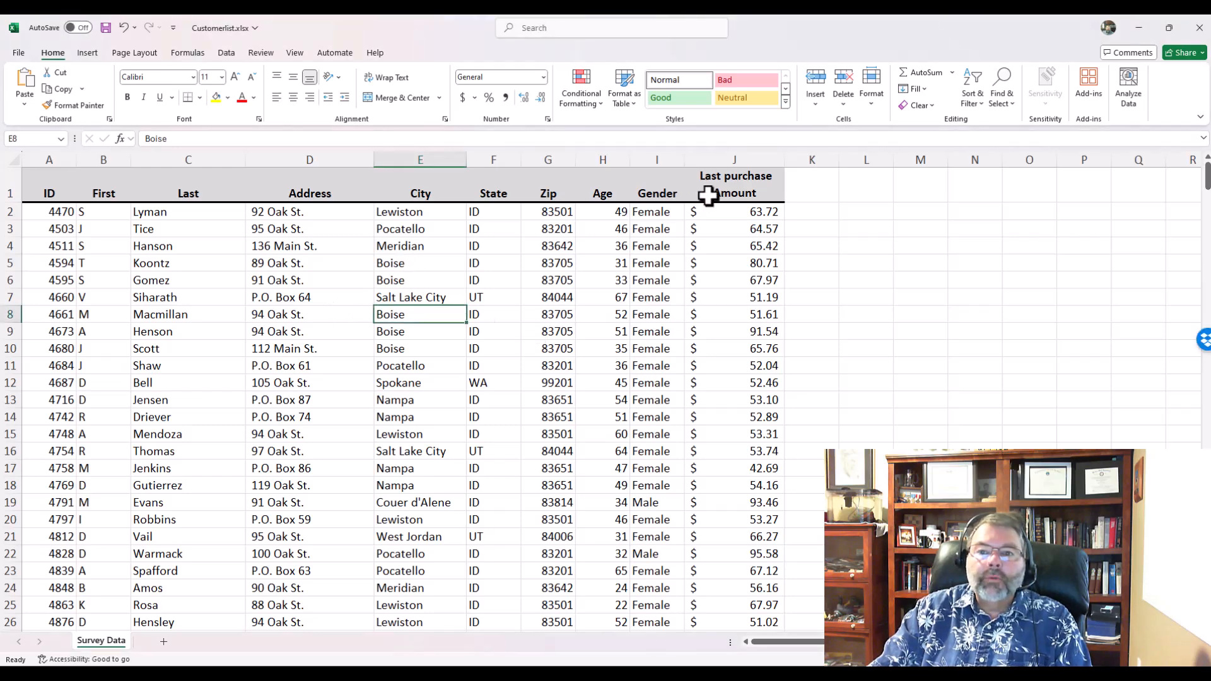
{"action": "left_click", "coordinate": [975, 92]}
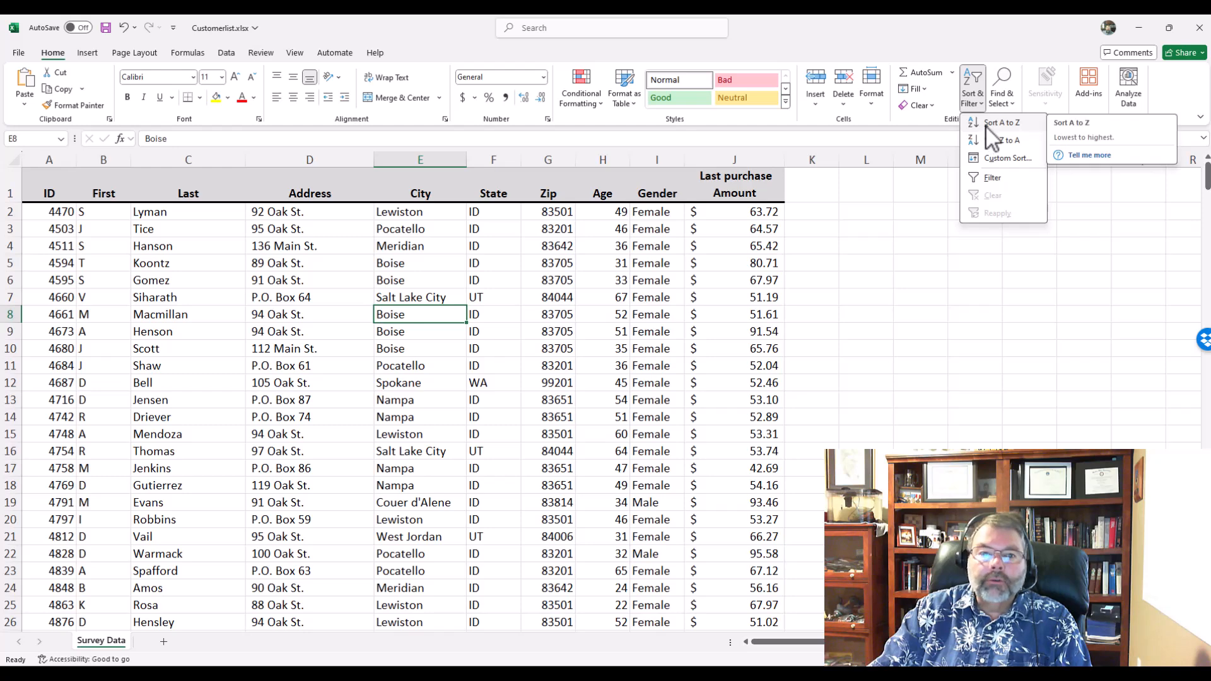
{"action": "left_click", "coordinate": [987, 125]}
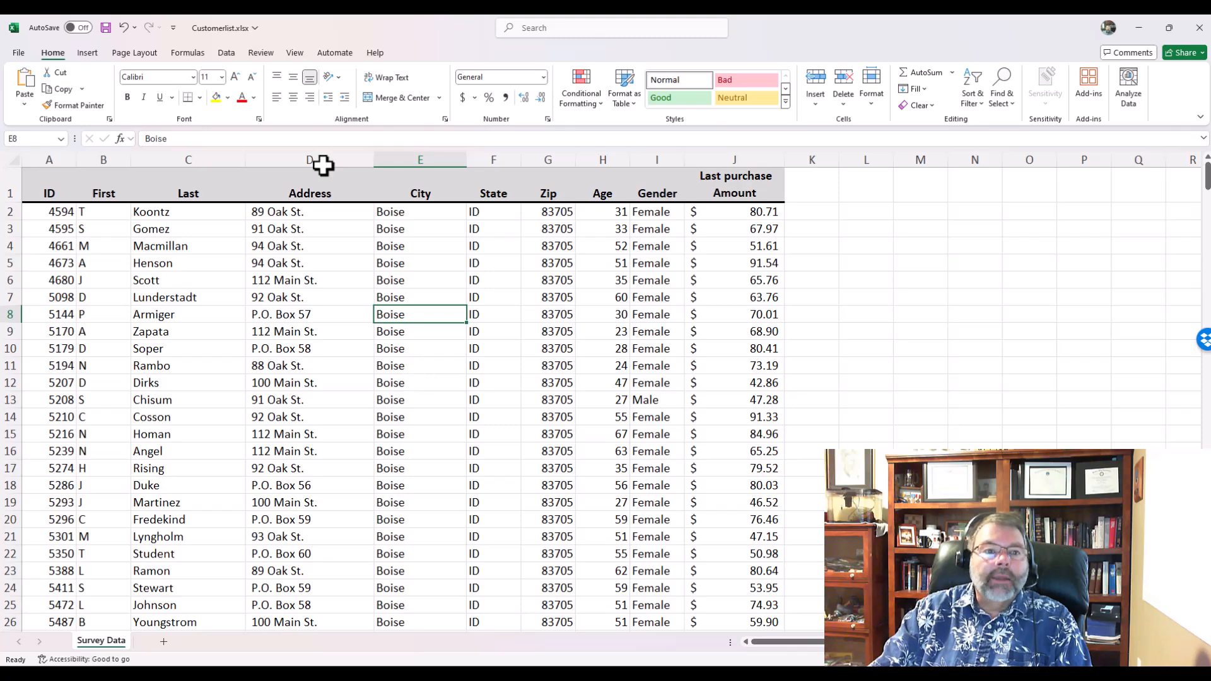
Add subtotals at each change in City, using the Average function on Last purchase Amount
{"action": "left_click", "coordinate": [227, 53]}
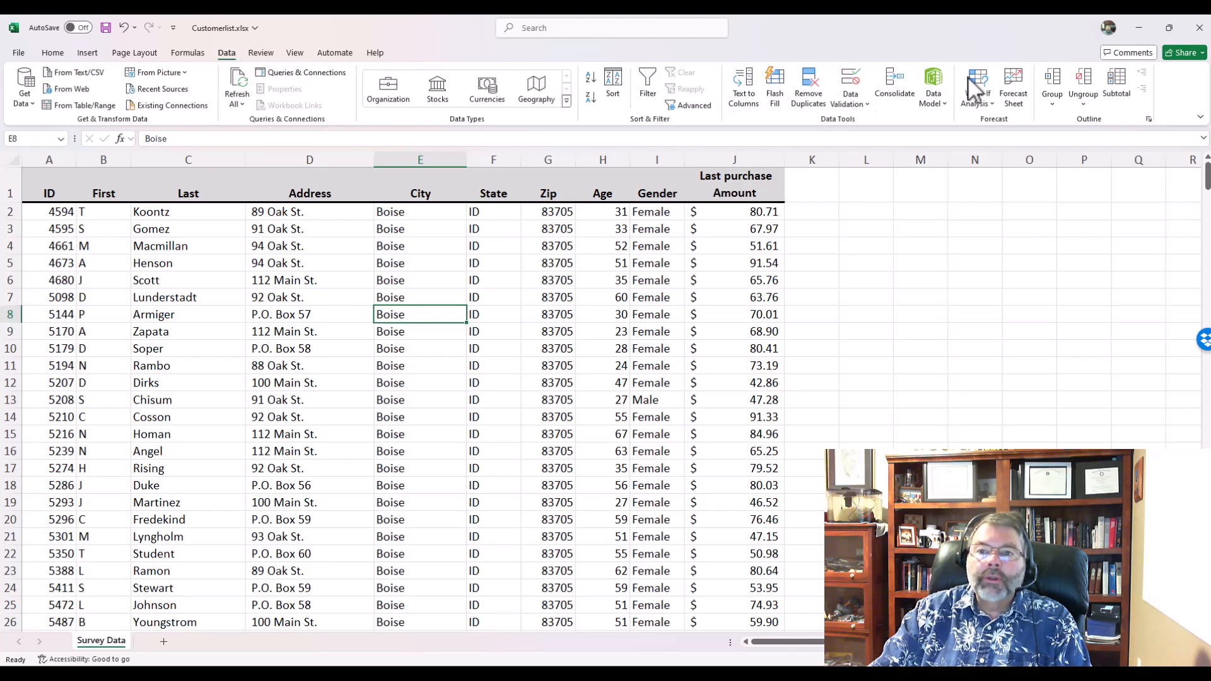
{"action": "left_click", "coordinate": [1122, 72]}
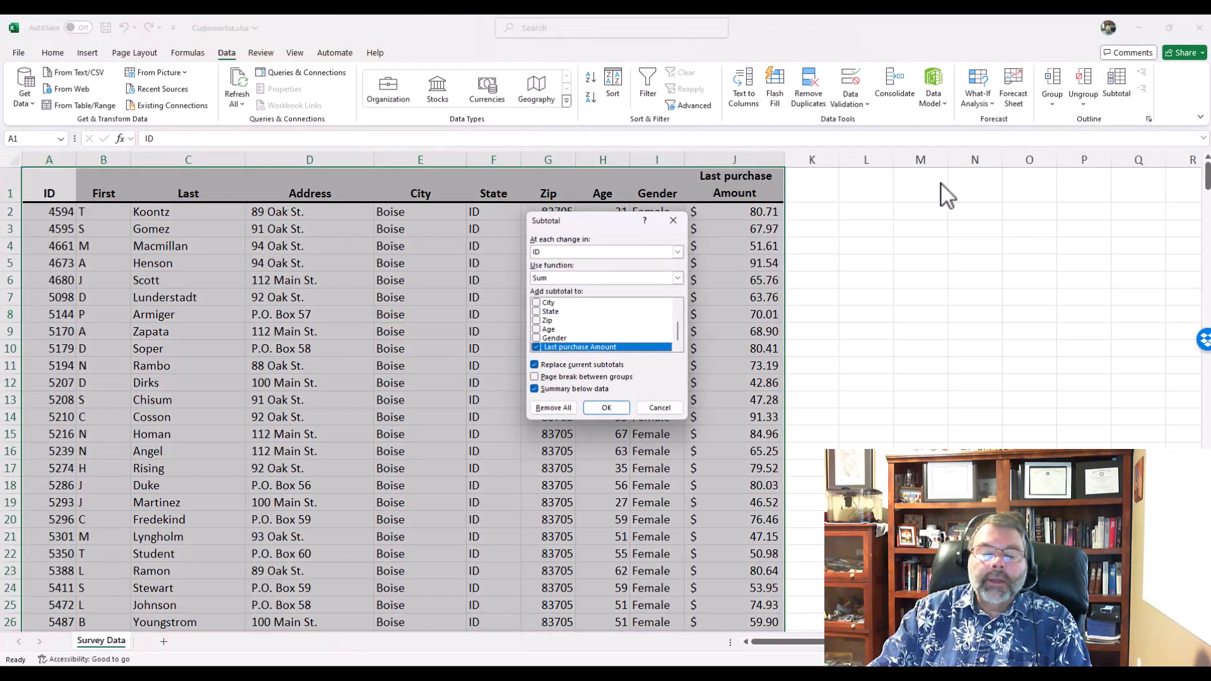
{"action": "left_click_drag", "start_coordinate": [571, 226], "coordinate": [486, 158]}
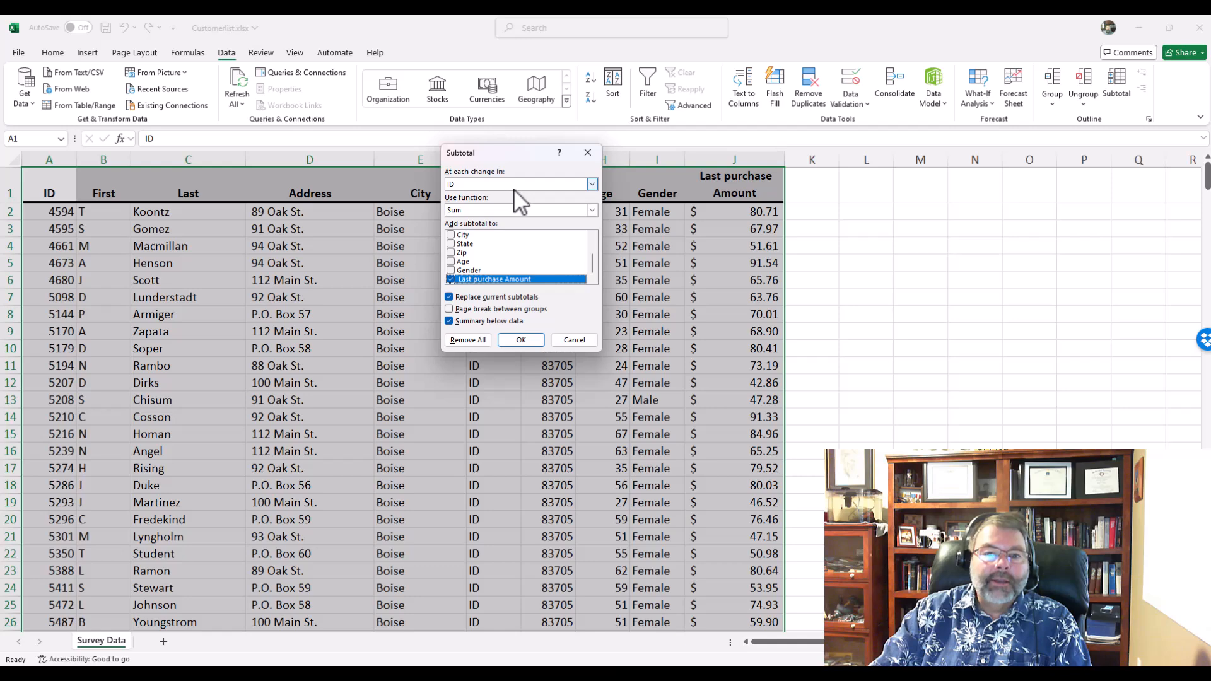
{"action": "left_click", "coordinate": [592, 185]}
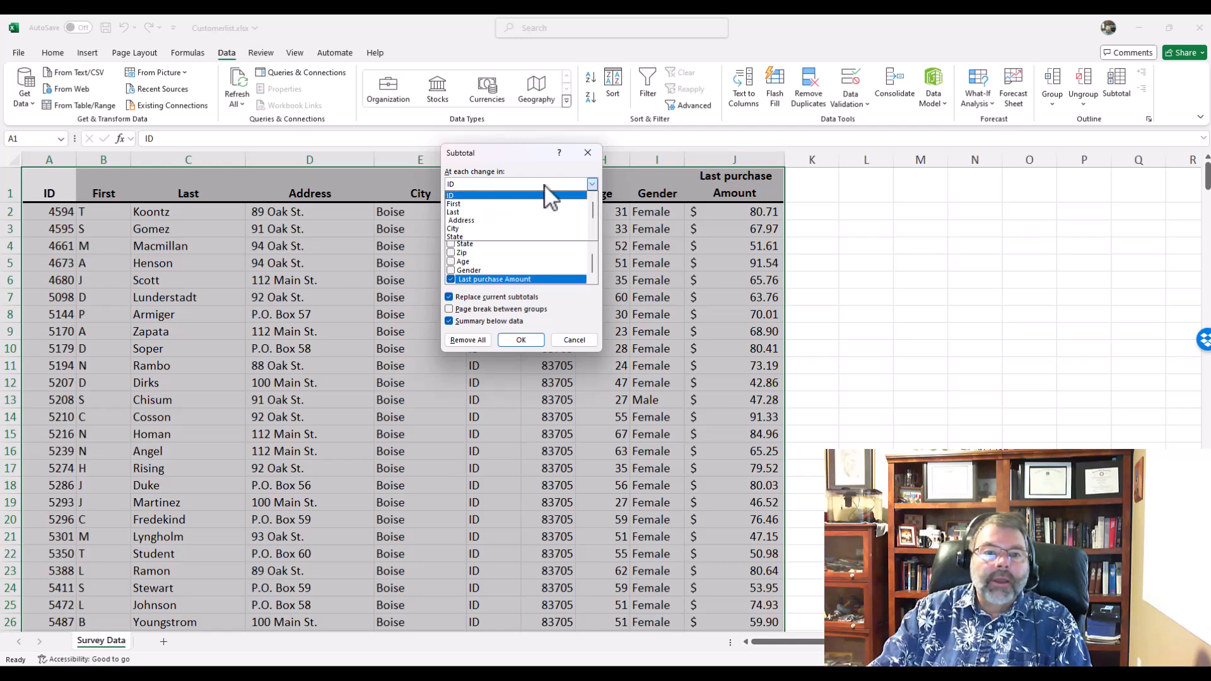
{"action": "left_click", "coordinate": [485, 228]}
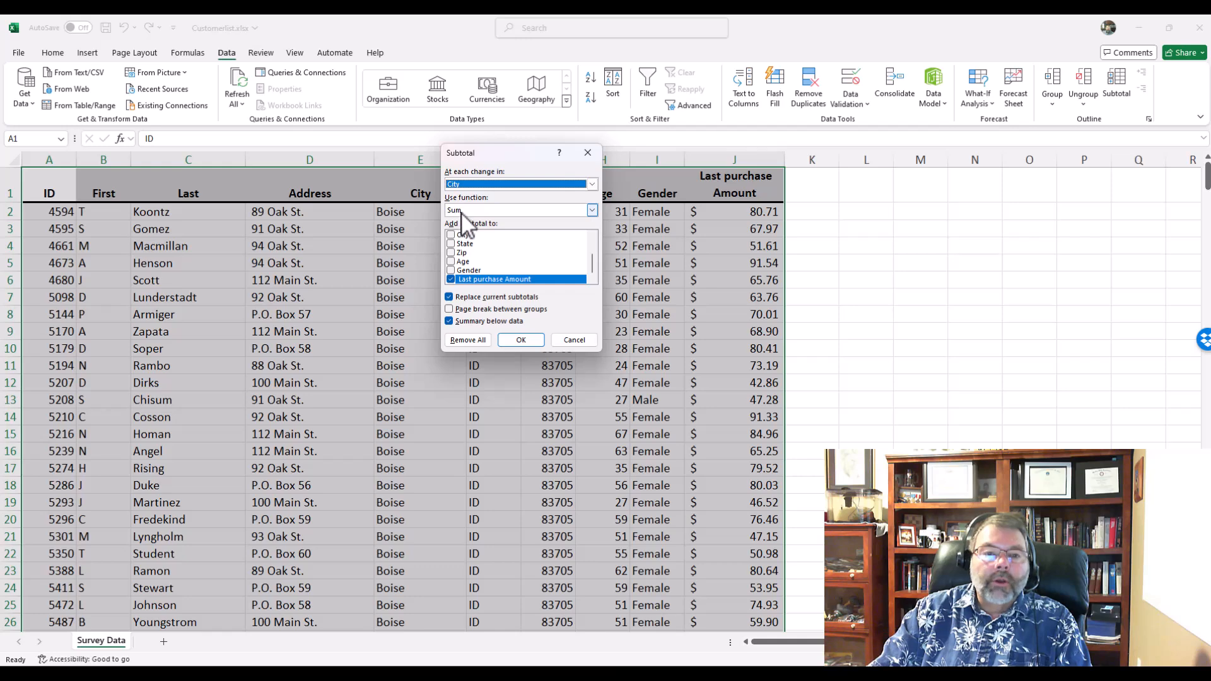
{"action": "left_click", "coordinate": [526, 211]}
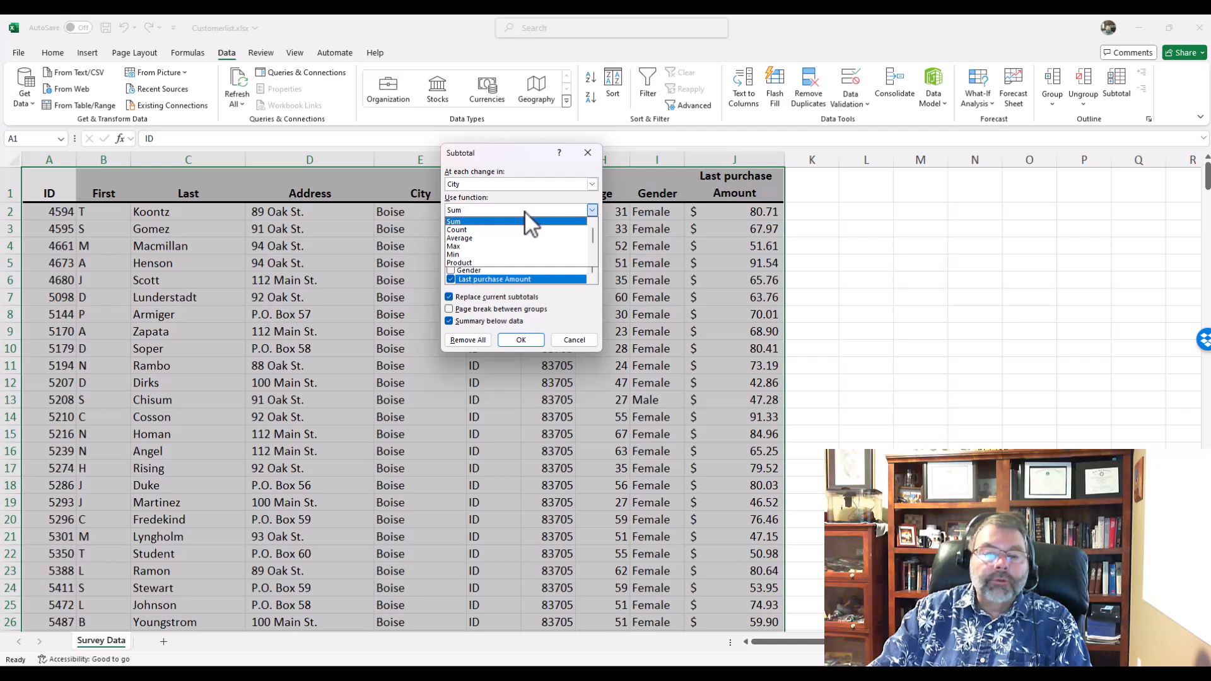
{"action": "left_click", "coordinate": [465, 238]}
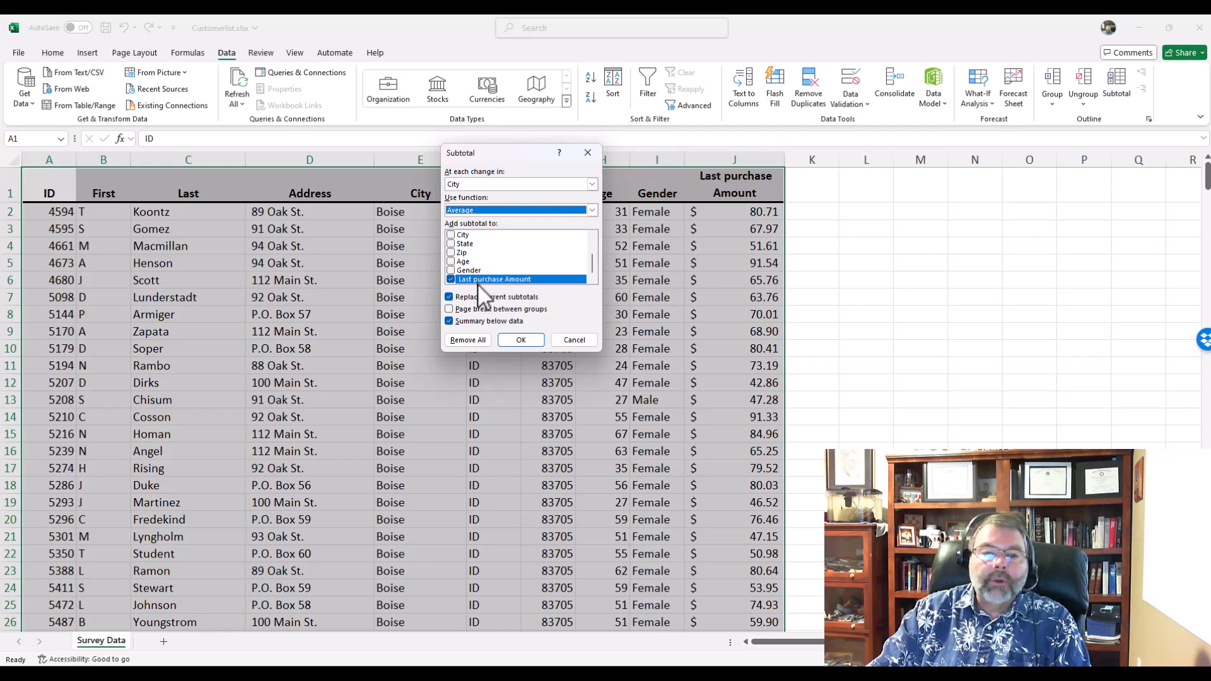
{"action": "left_click", "coordinate": [520, 340]}
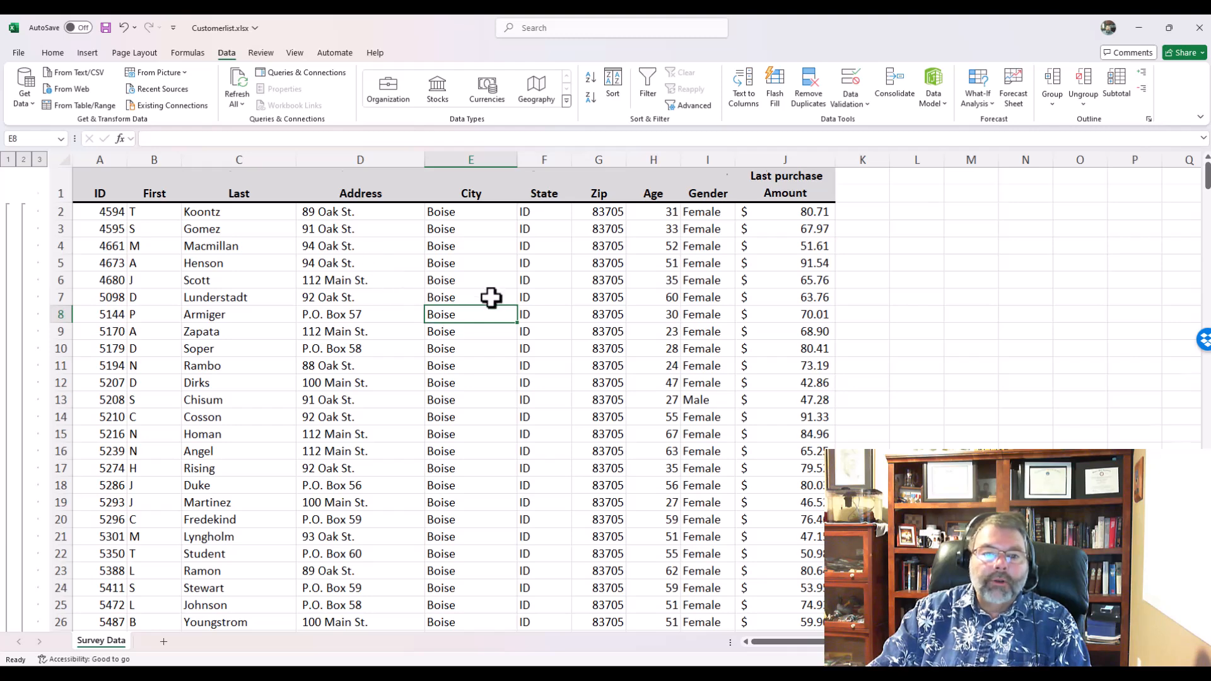
Look through the average rows below the city groups and collapse the outline to level 2, showing only city and grand averages
{"action": "scroll", "coordinate": [490, 295], "scroll_direction": "down", "scroll_amount": 2}
{"action": "scroll", "coordinate": [486, 298], "scroll_direction": "down", "scroll_amount": 14}
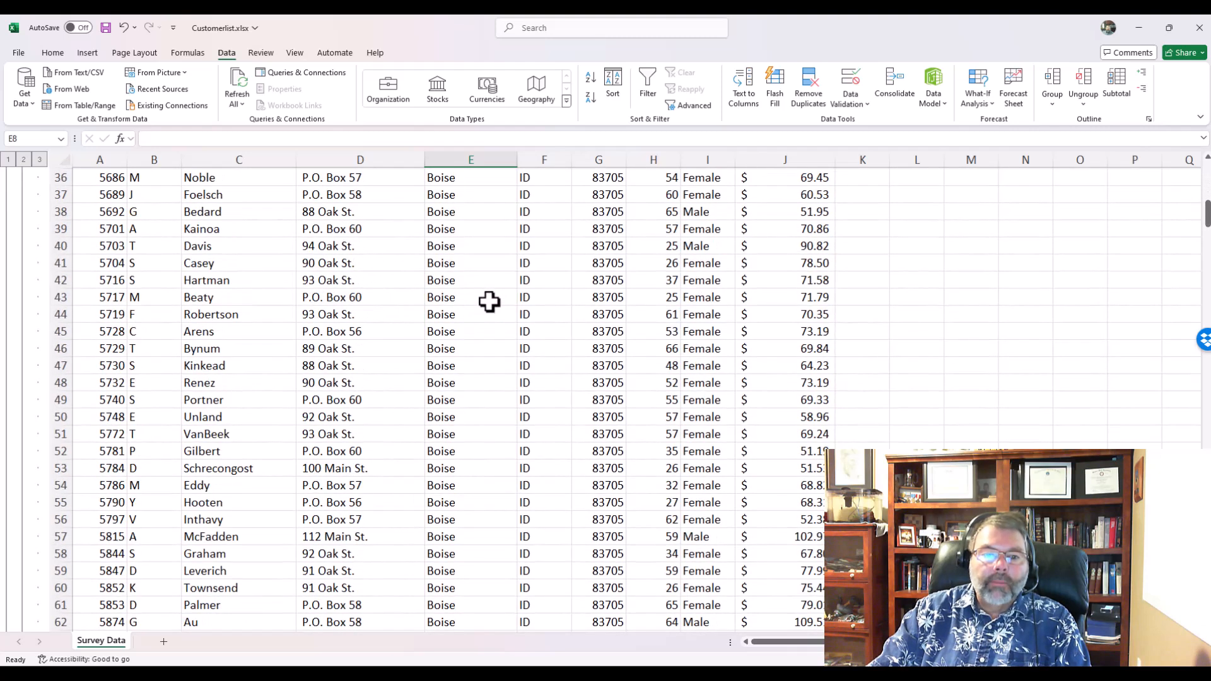
{"action": "scroll", "coordinate": [492, 305], "scroll_direction": "down", "scroll_amount": 6}
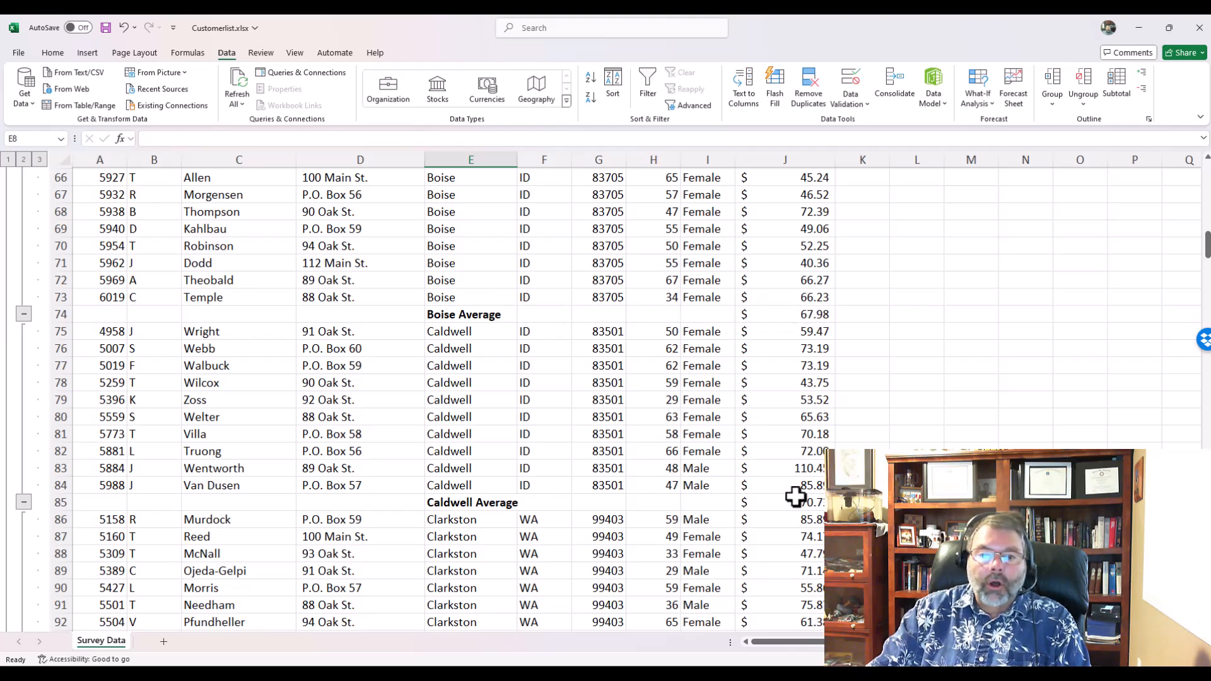
{"action": "scroll", "coordinate": [668, 403], "scroll_direction": "up", "scroll_amount": 8}
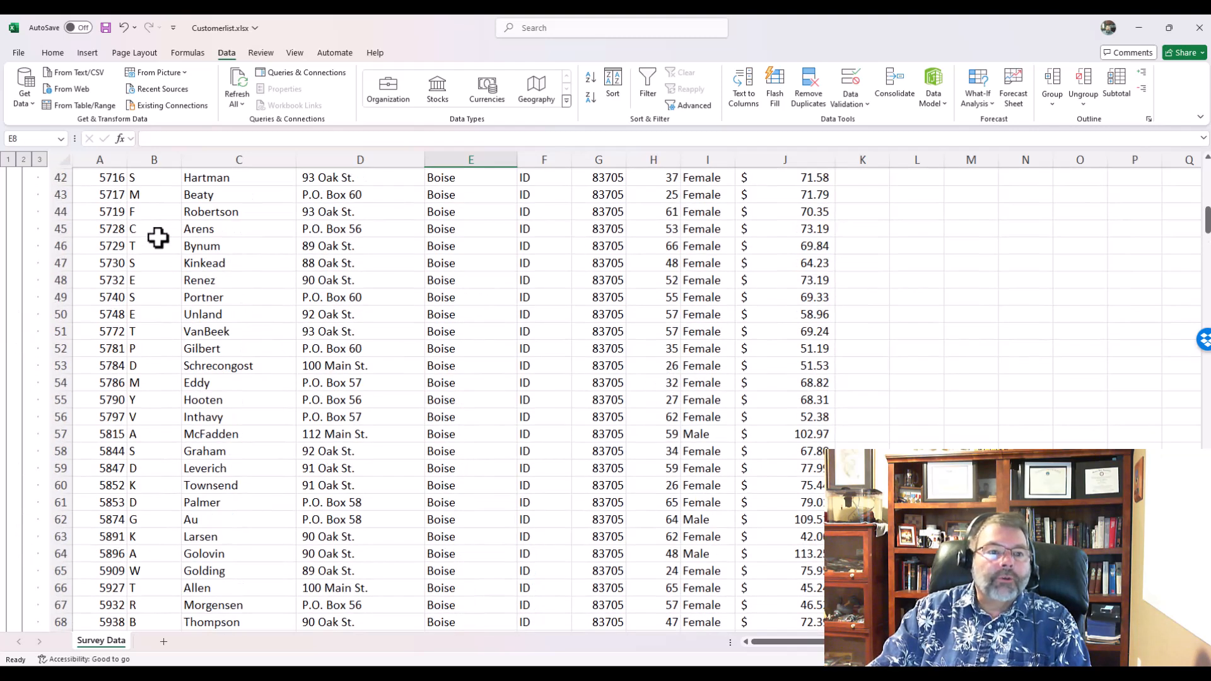
{"action": "left_click", "coordinate": [24, 159]}
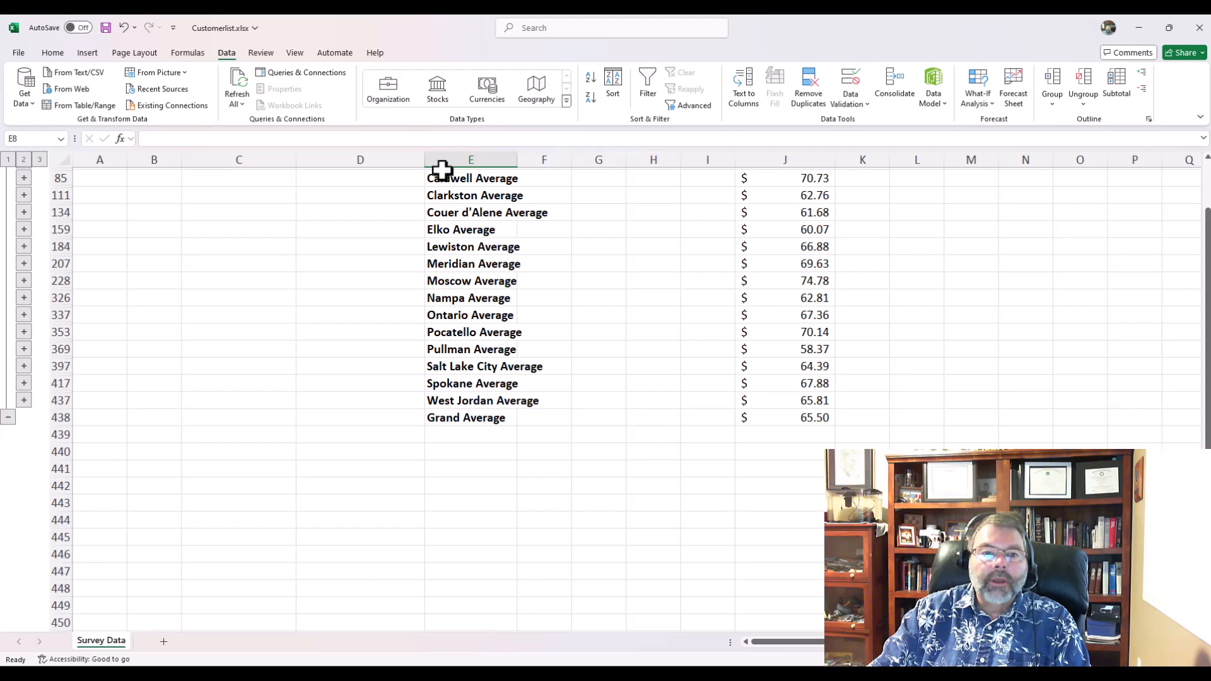
{"action": "scroll", "coordinate": [490, 196], "scroll_direction": "up", "scroll_amount": 1}
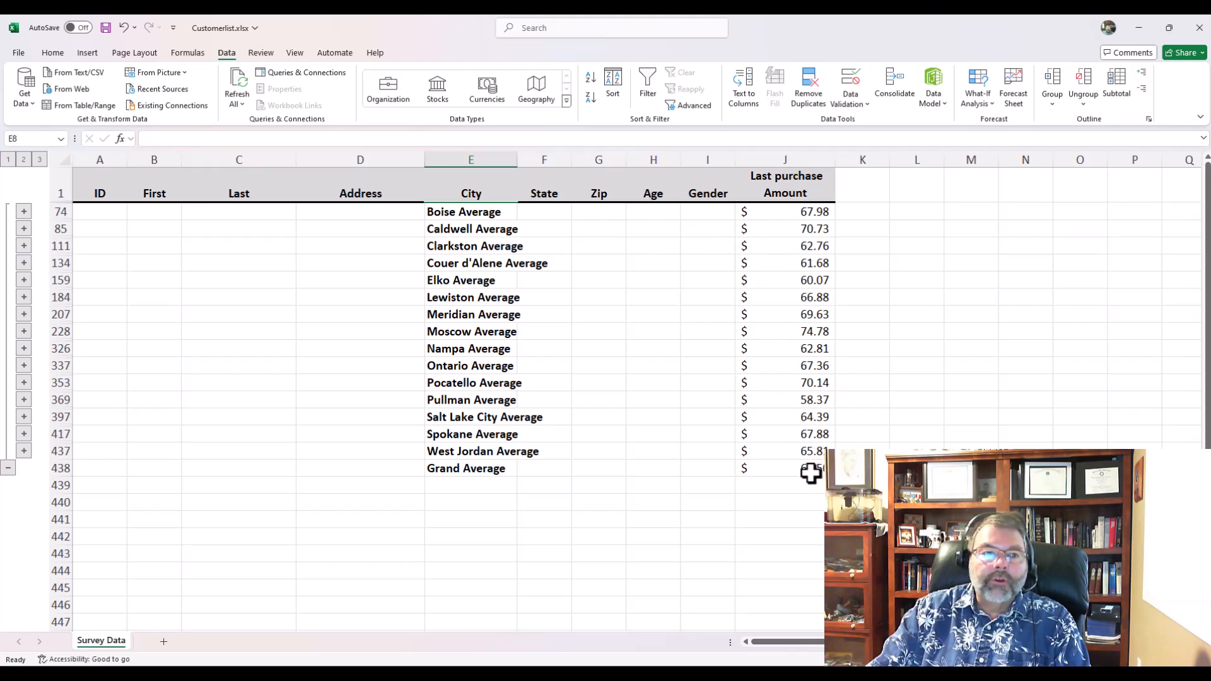
Step the outline through level 1 for the grand average, level 2 for city averages and level 3 for all customer records
{"action": "left_click", "coordinate": [8, 160]}
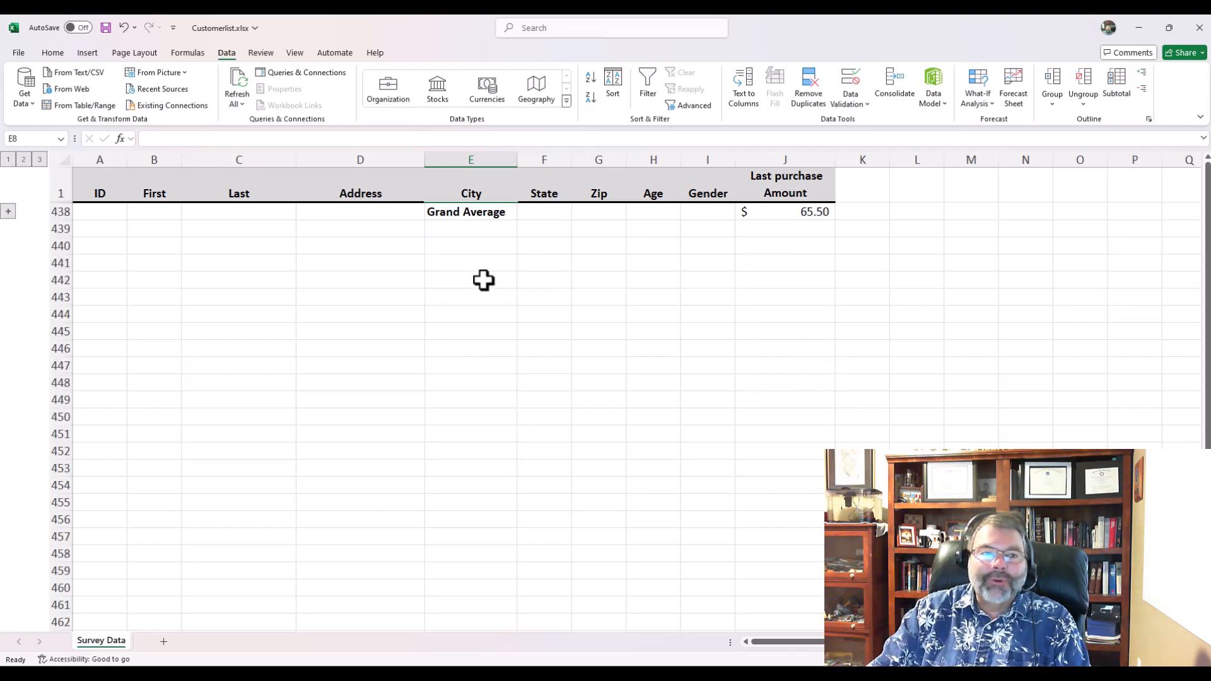
{"action": "left_click", "coordinate": [24, 159]}
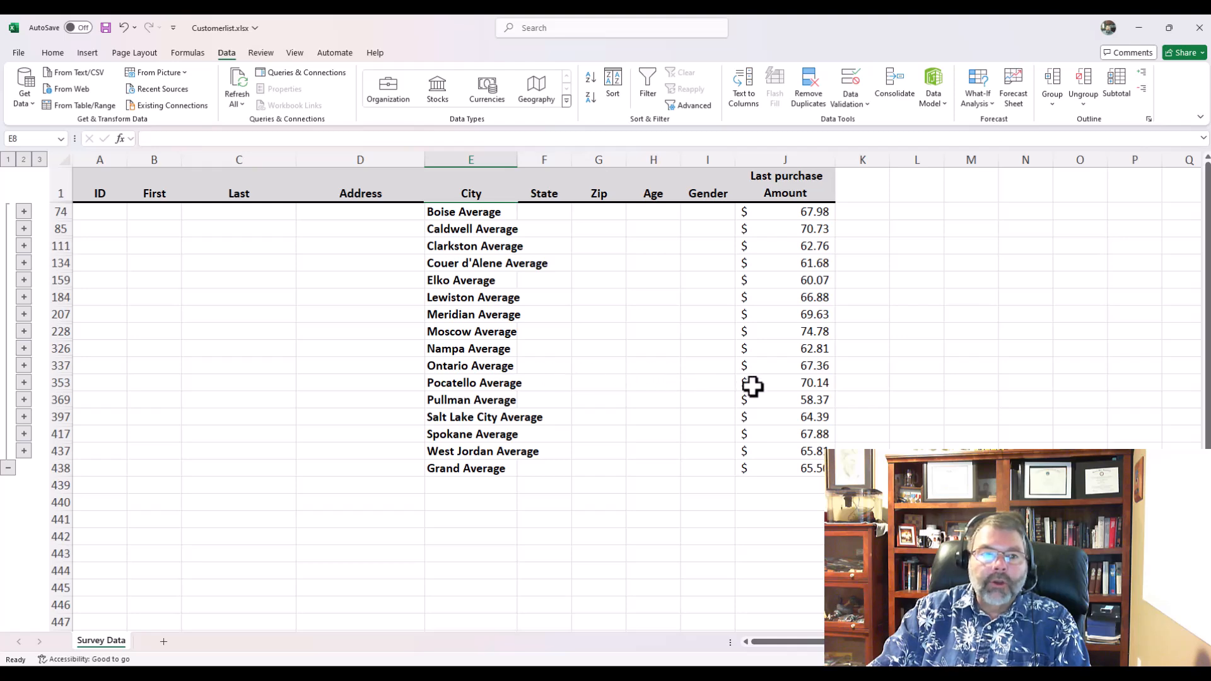
{"action": "left_click", "coordinate": [39, 159]}
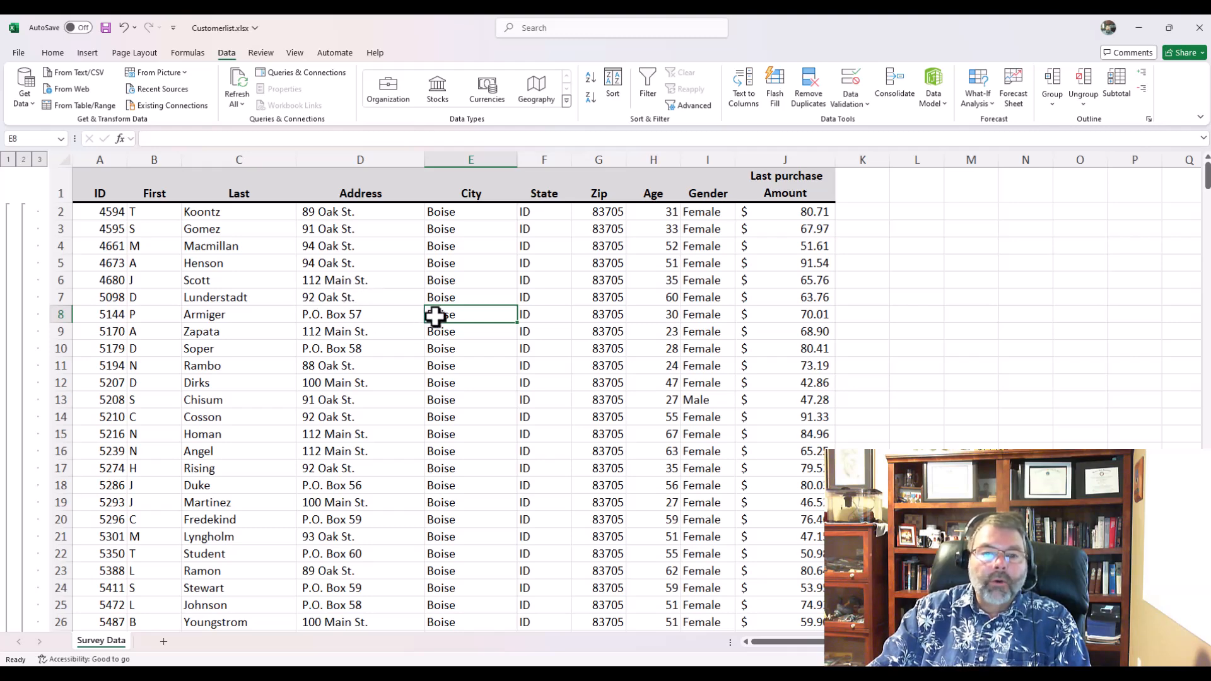
{"action": "scroll", "coordinate": [442, 319], "scroll_direction": "down", "scroll_amount": 6}
{"action": "scroll", "coordinate": [470, 319], "scroll_direction": "up", "scroll_amount": 2}
{"action": "scroll", "coordinate": [474, 320], "scroll_direction": "up", "scroll_amount": 4}
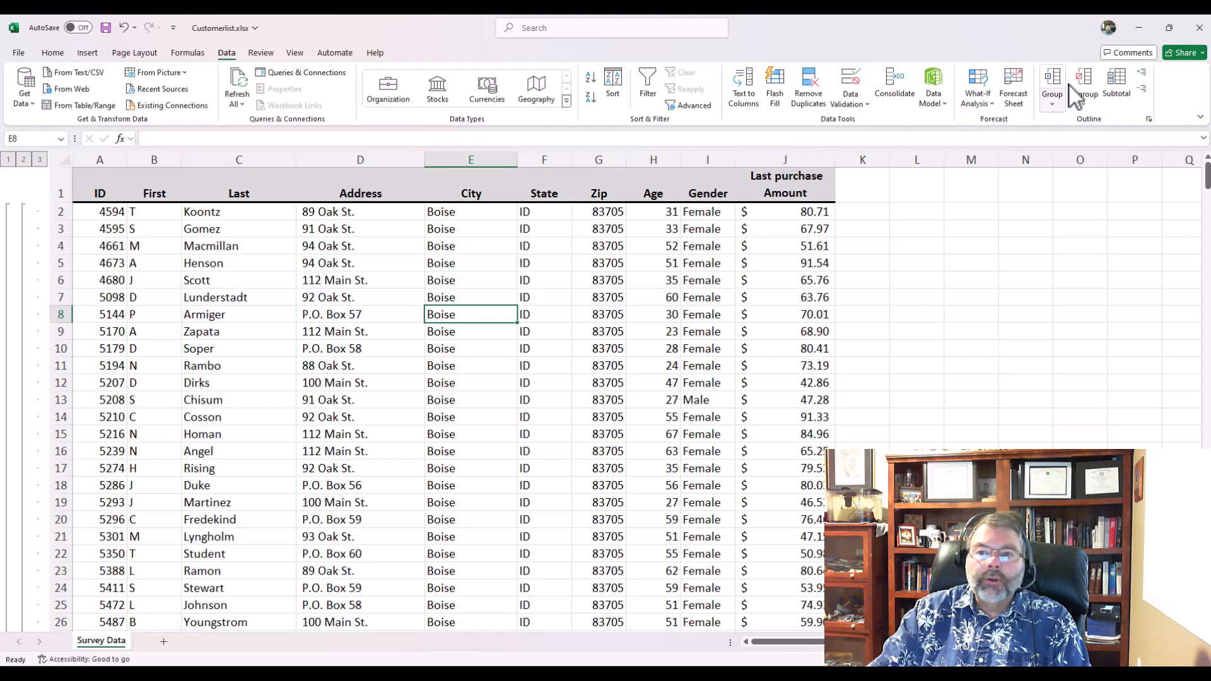
Add a Count subtotal on Last purchase Amount at each change in City, without replacing the current average subtotals
{"action": "left_click", "coordinate": [1120, 92]}
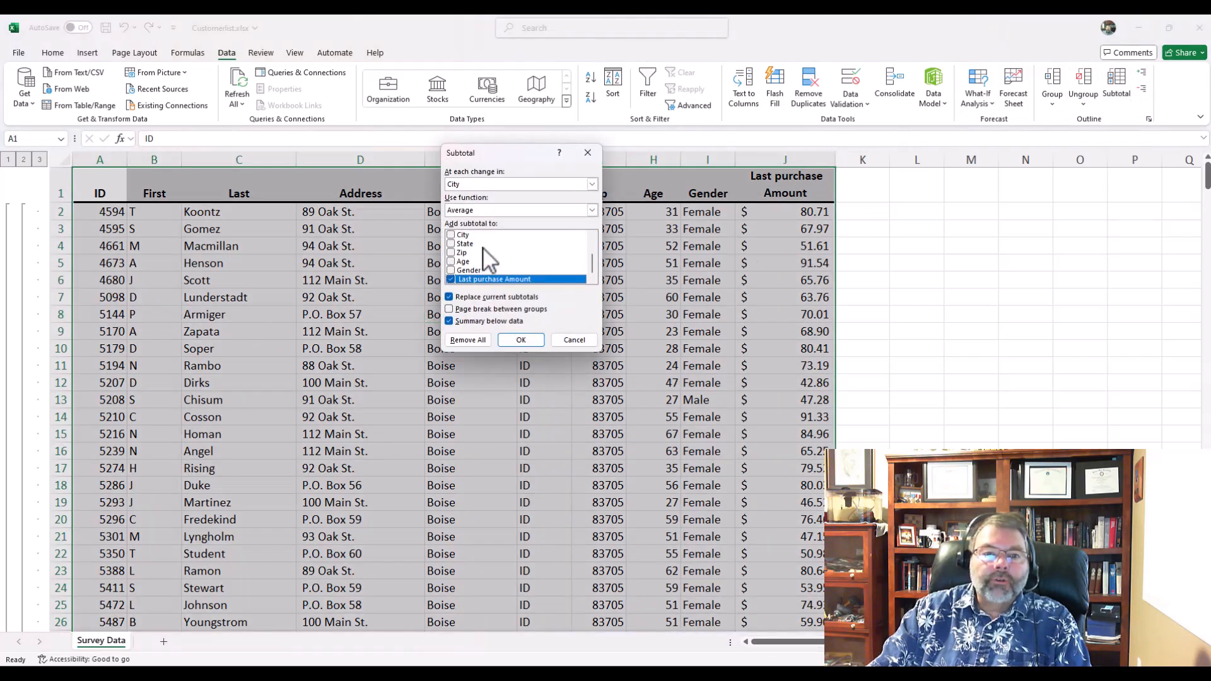
{"action": "left_click", "coordinate": [591, 212]}
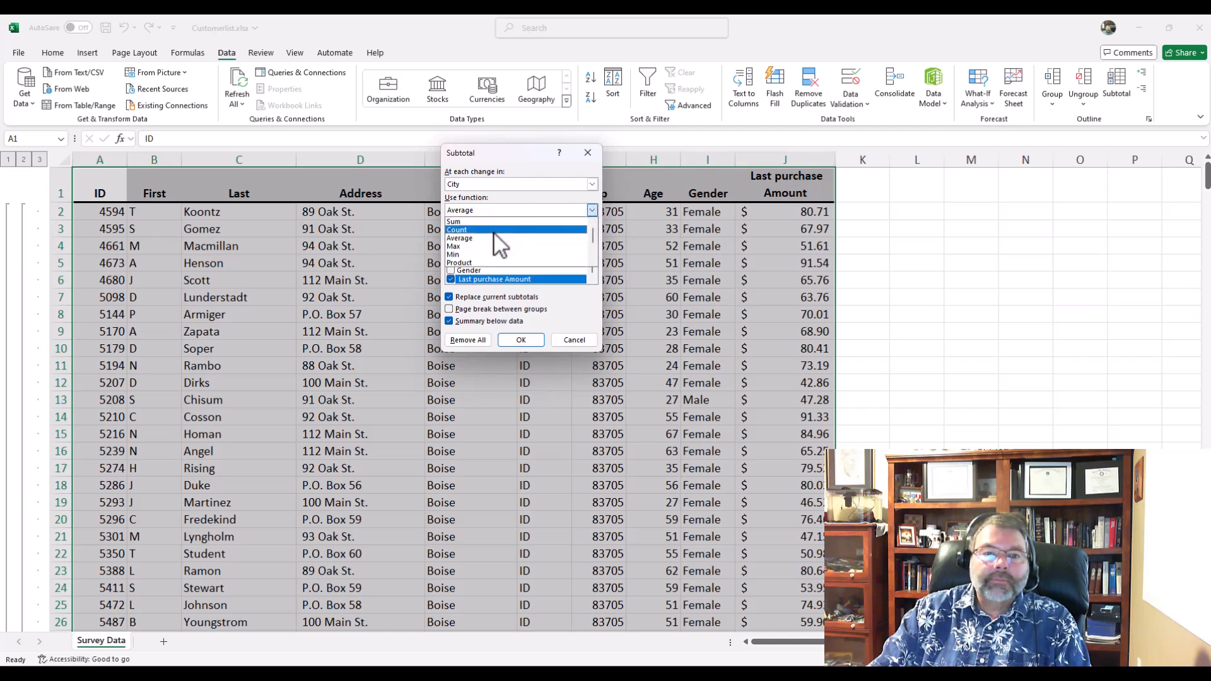
{"action": "left_click", "coordinate": [495, 232]}
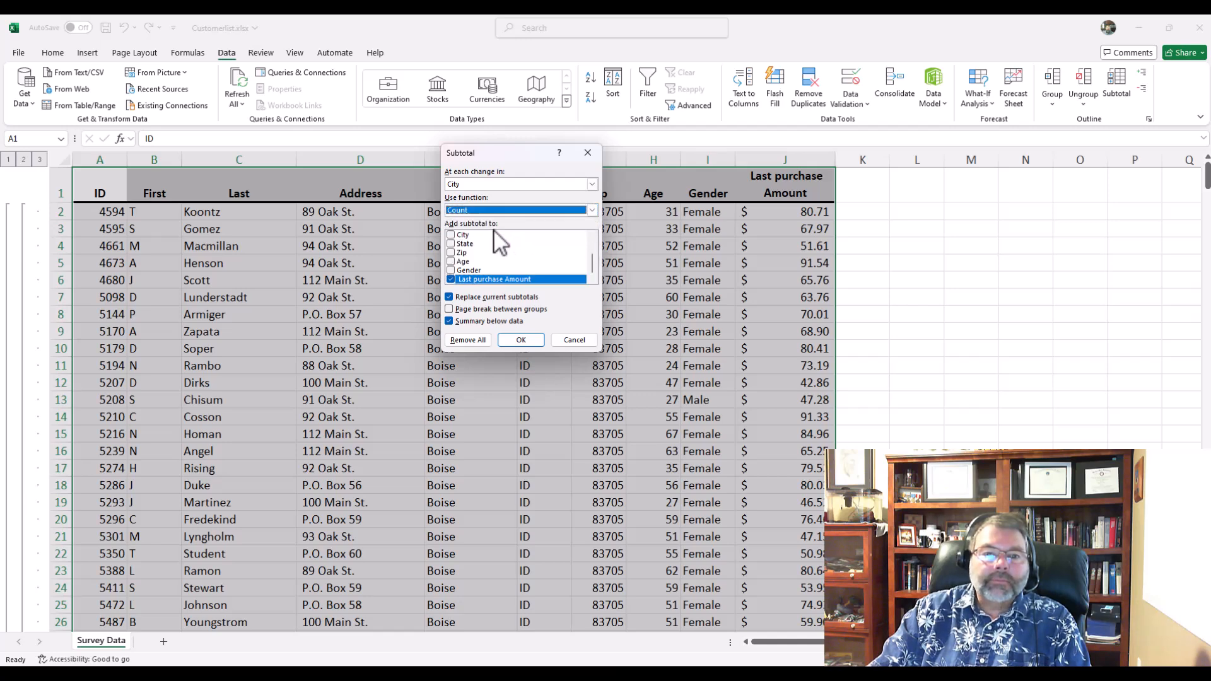
{"action": "left_click", "coordinate": [450, 298]}
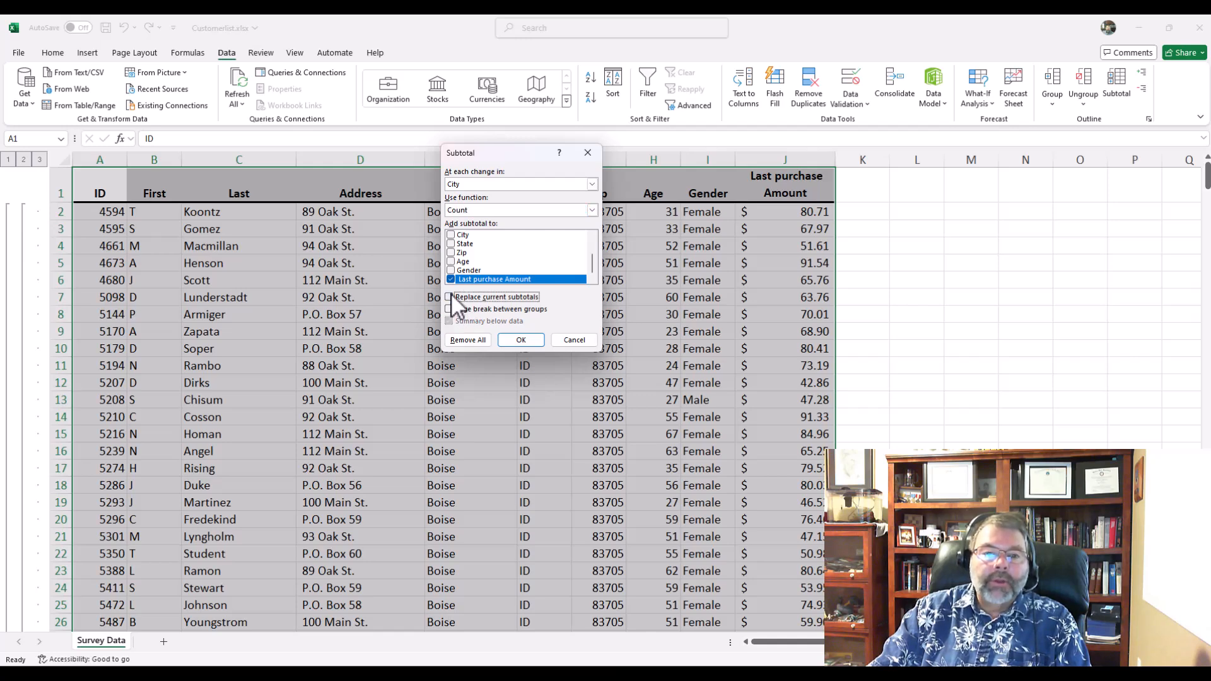
{"action": "left_click", "coordinate": [509, 338]}
{"action": "left_click", "coordinate": [505, 321]}
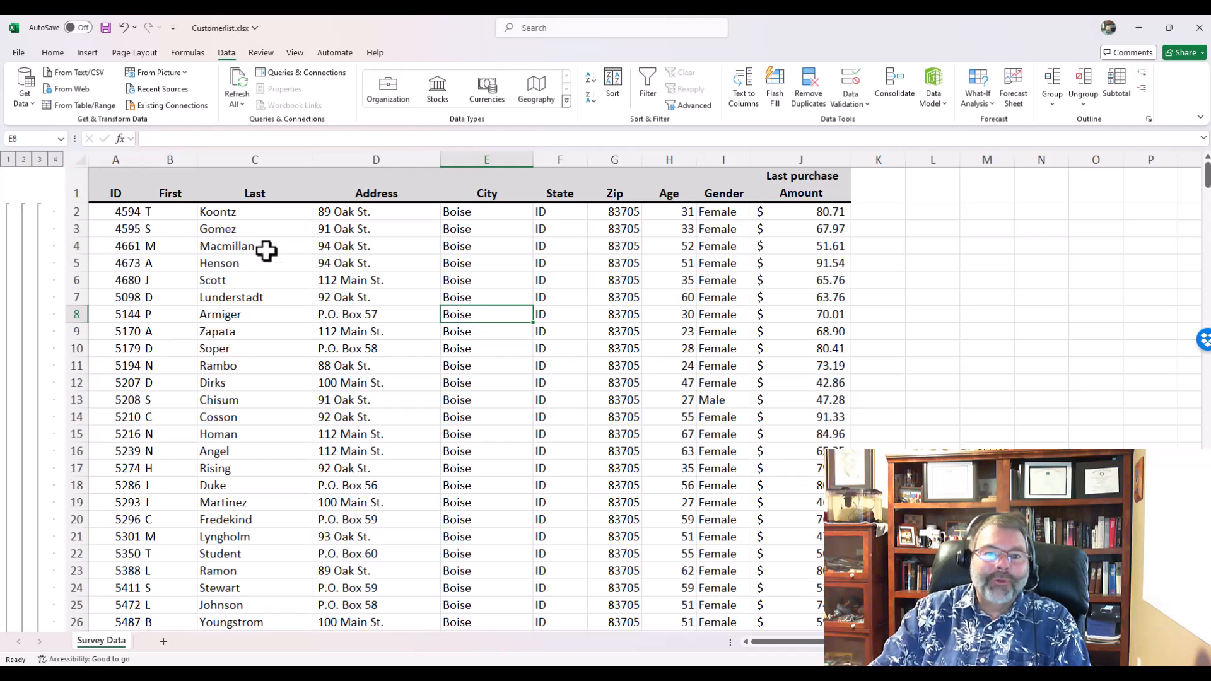
Look through the count and average rows below the city groups and collapse the outline to level 3
{"action": "scroll", "coordinate": [414, 267], "scroll_direction": "down", "scroll_amount": 10}
{"action": "scroll", "coordinate": [416, 268], "scroll_direction": "down", "scroll_amount": 11}
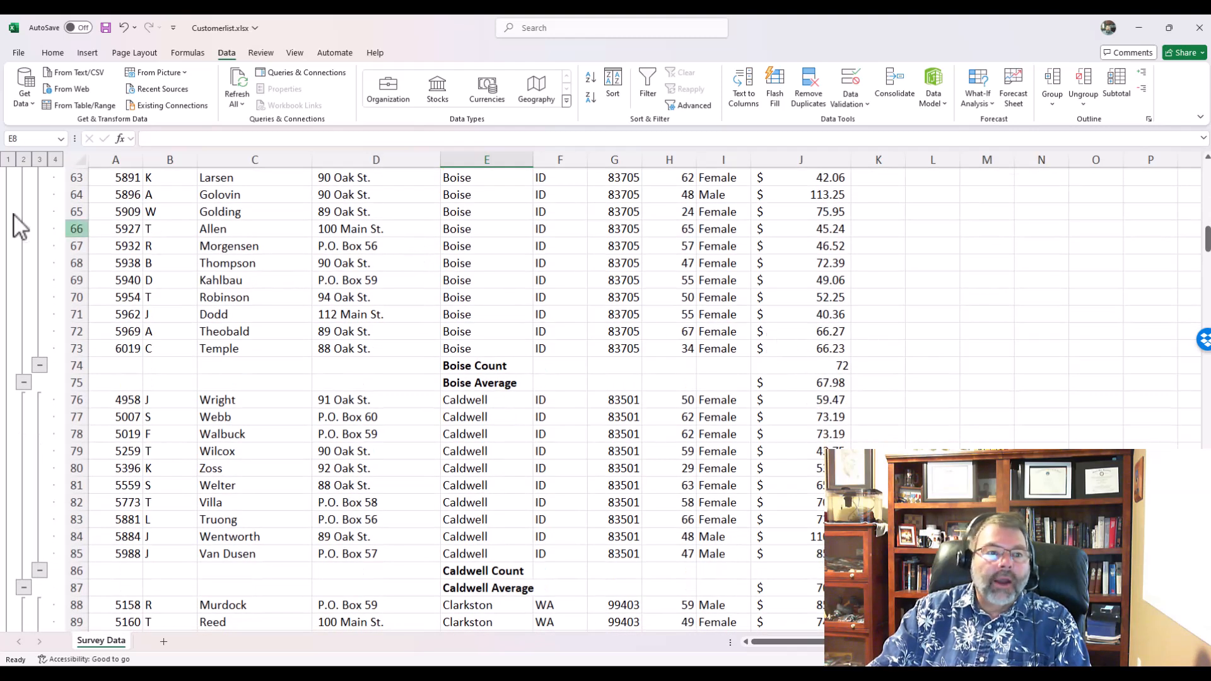
{"action": "left_click", "coordinate": [39, 159]}
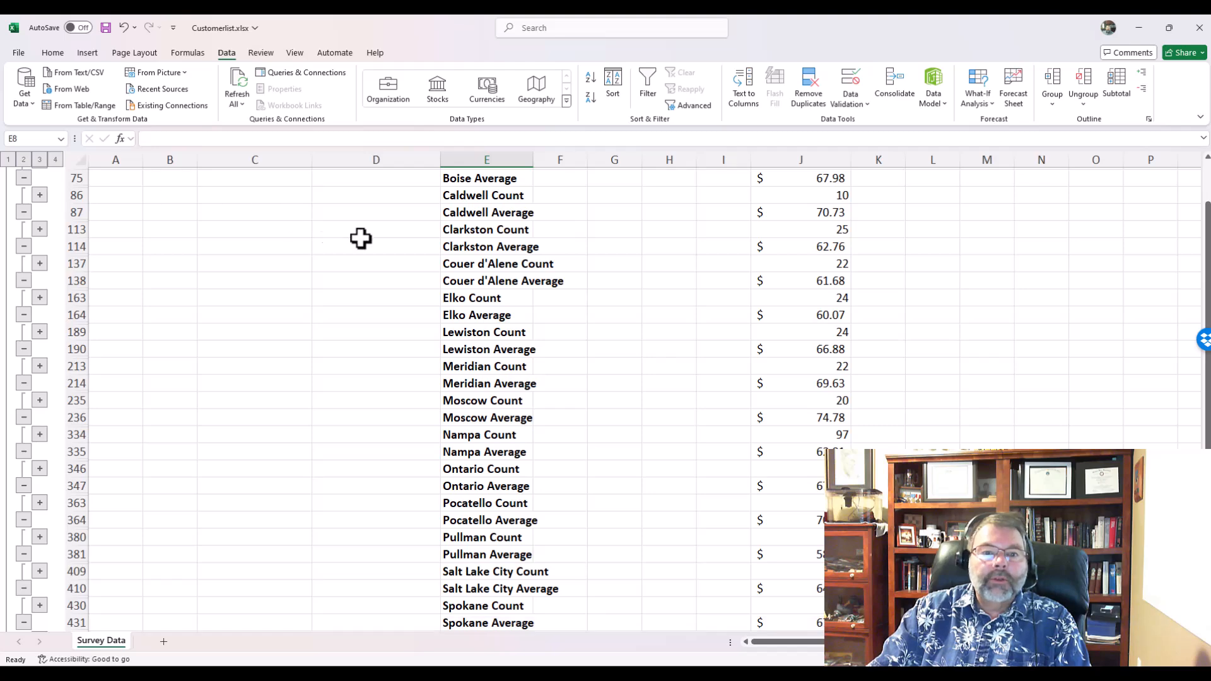
{"action": "scroll", "coordinate": [413, 243], "scroll_direction": "up", "scroll_amount": 1}
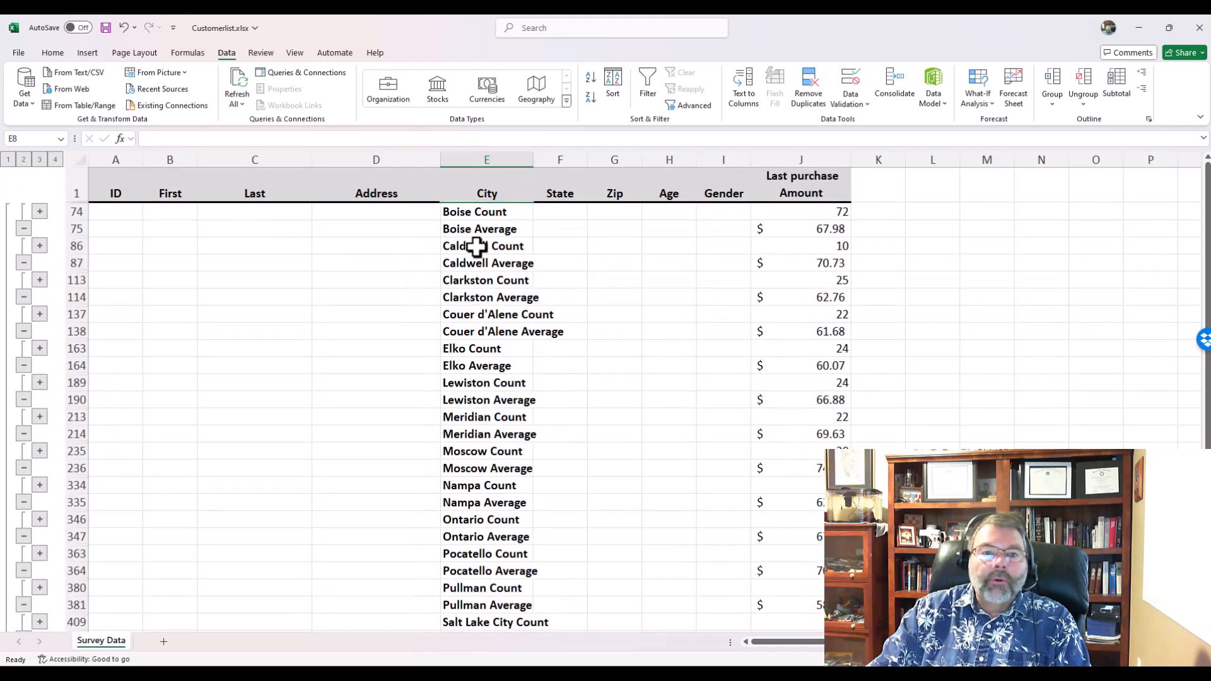
Step the outline through levels 2, 1 and 4, and review the count and average rows below the Boise records
{"action": "left_click", "coordinate": [24, 160]}
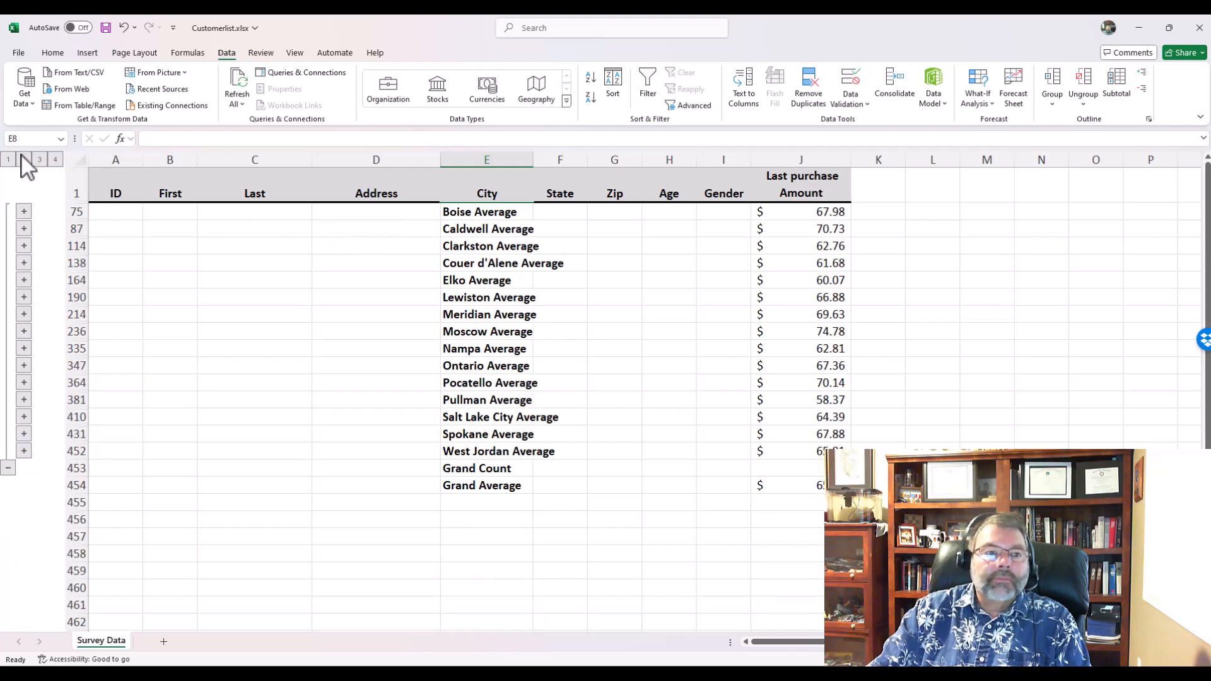
{"action": "left_click", "coordinate": [7, 159]}
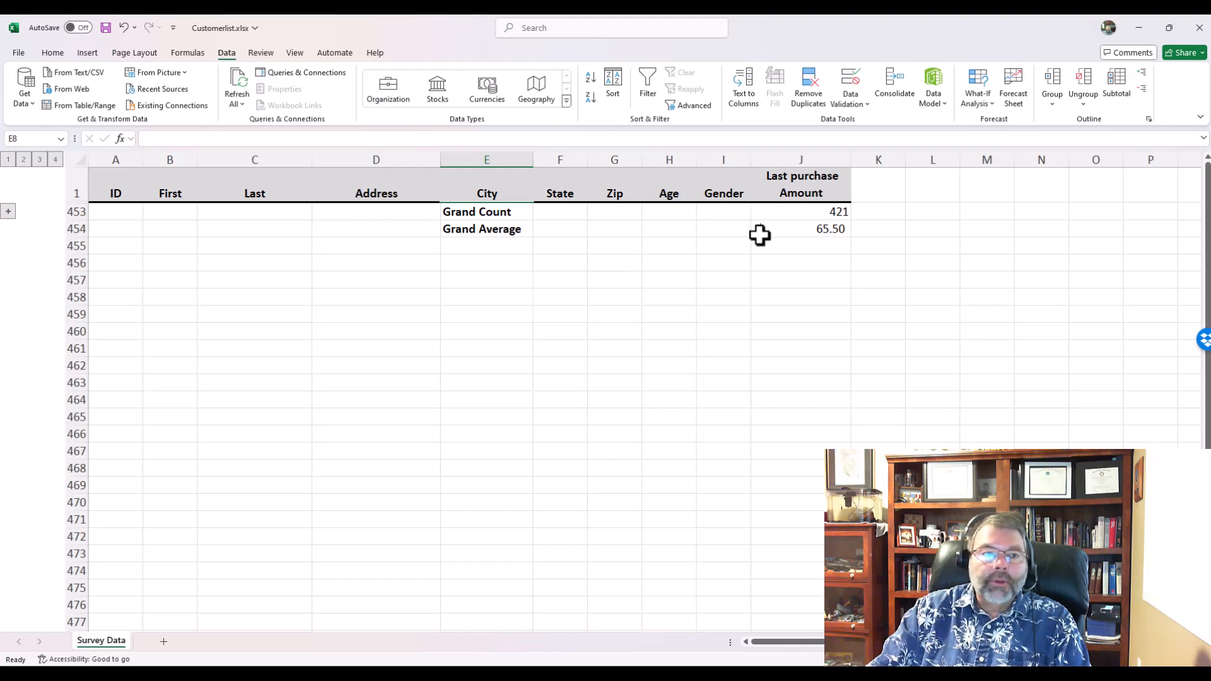
{"action": "left_click", "coordinate": [56, 158]}
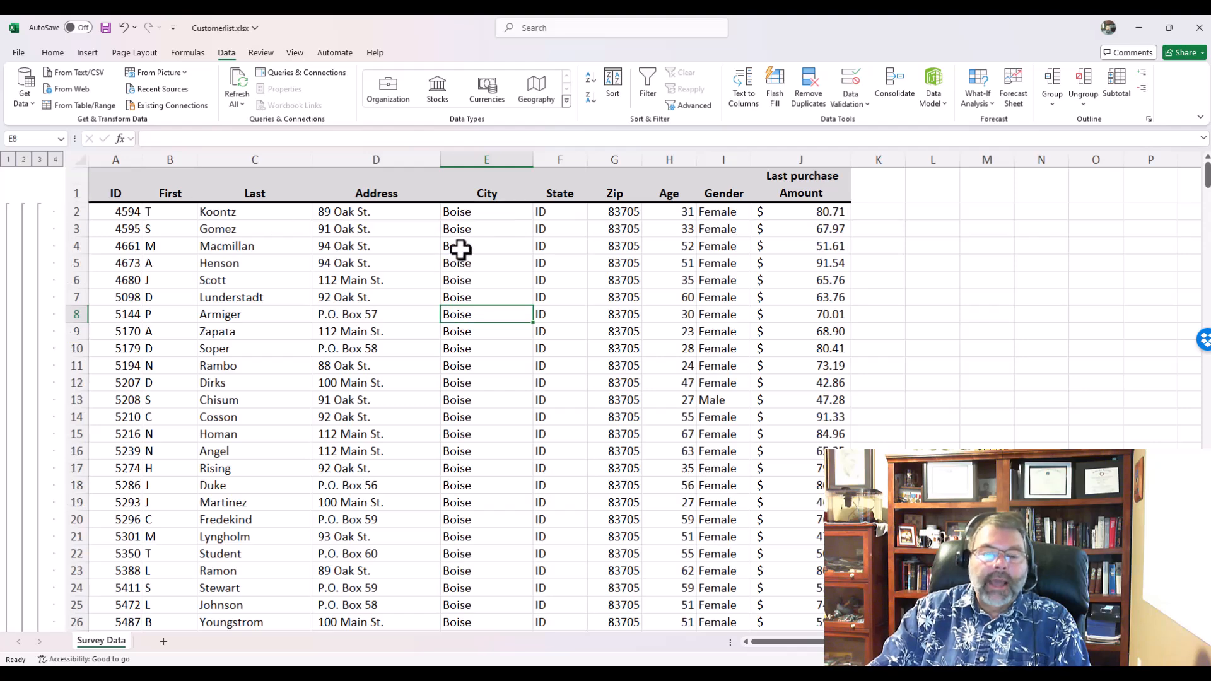
{"action": "scroll", "coordinate": [460, 249], "scroll_direction": "down", "scroll_amount": 13}
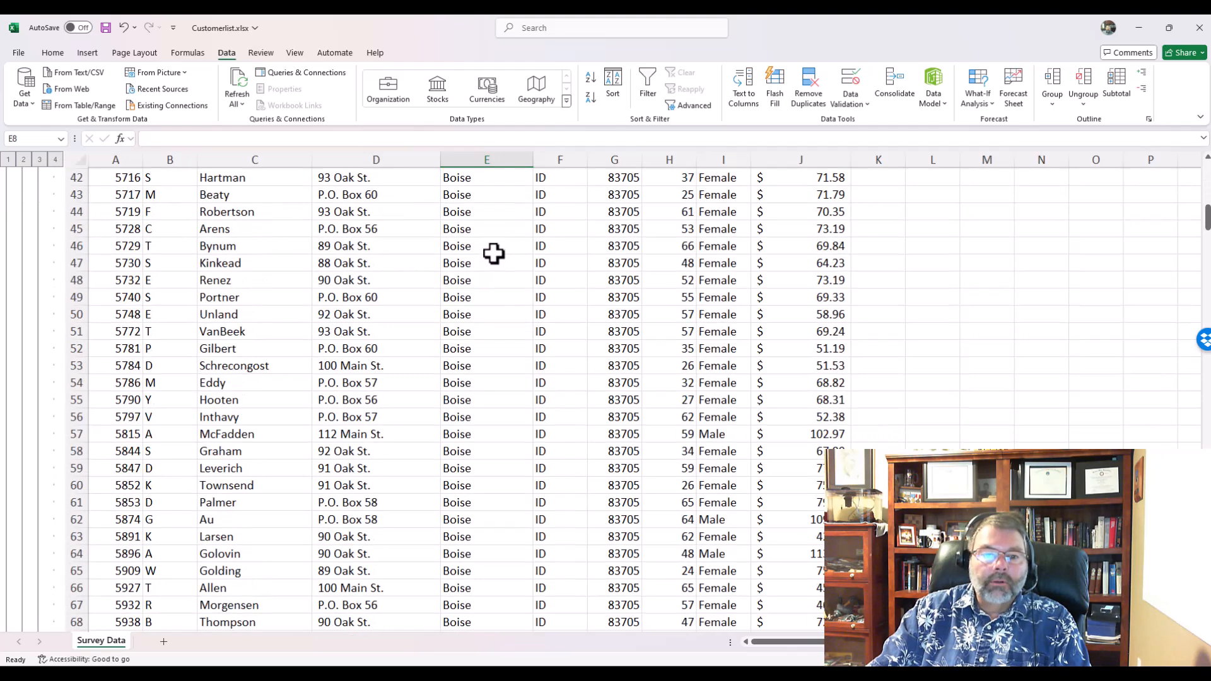
{"action": "scroll", "coordinate": [494, 252], "scroll_direction": "down", "scroll_amount": 9}
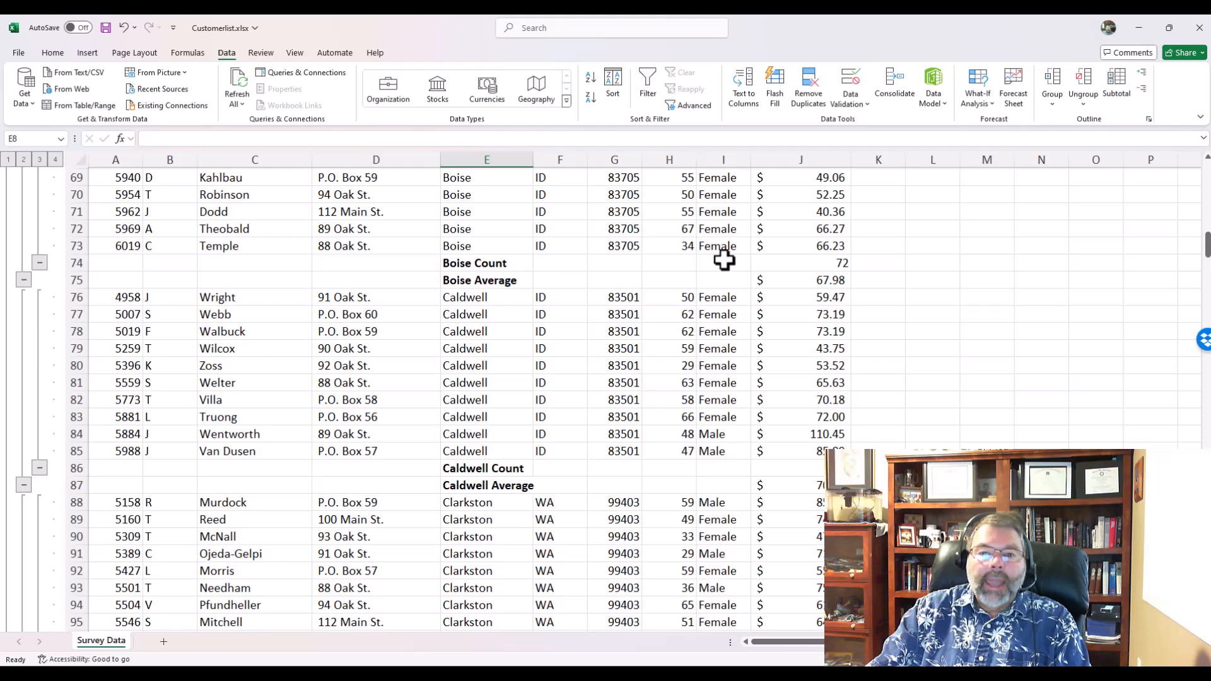
{"action": "scroll", "coordinate": [723, 261], "scroll_direction": "up", "scroll_amount": 10}
{"action": "scroll", "coordinate": [717, 269], "scroll_direction": "up", "scroll_amount": 13}
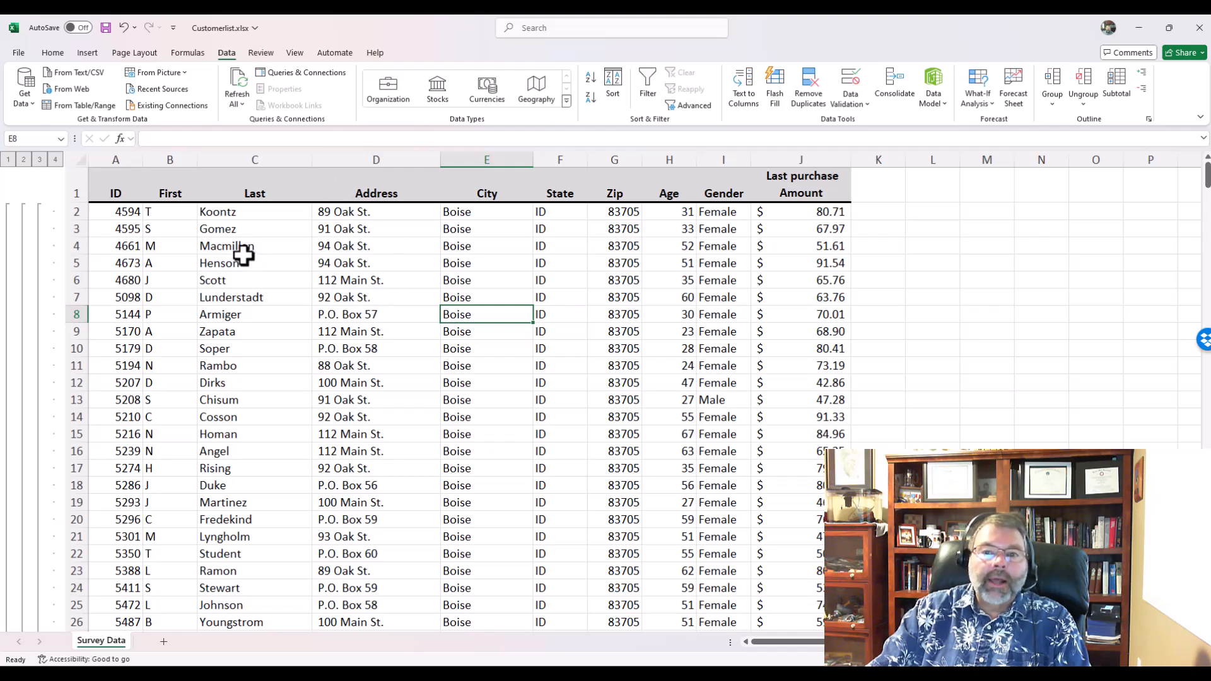
Remove all subtotals from the customer list, starting from a cell within the data
{"action": "left_click", "coordinate": [236, 215]}
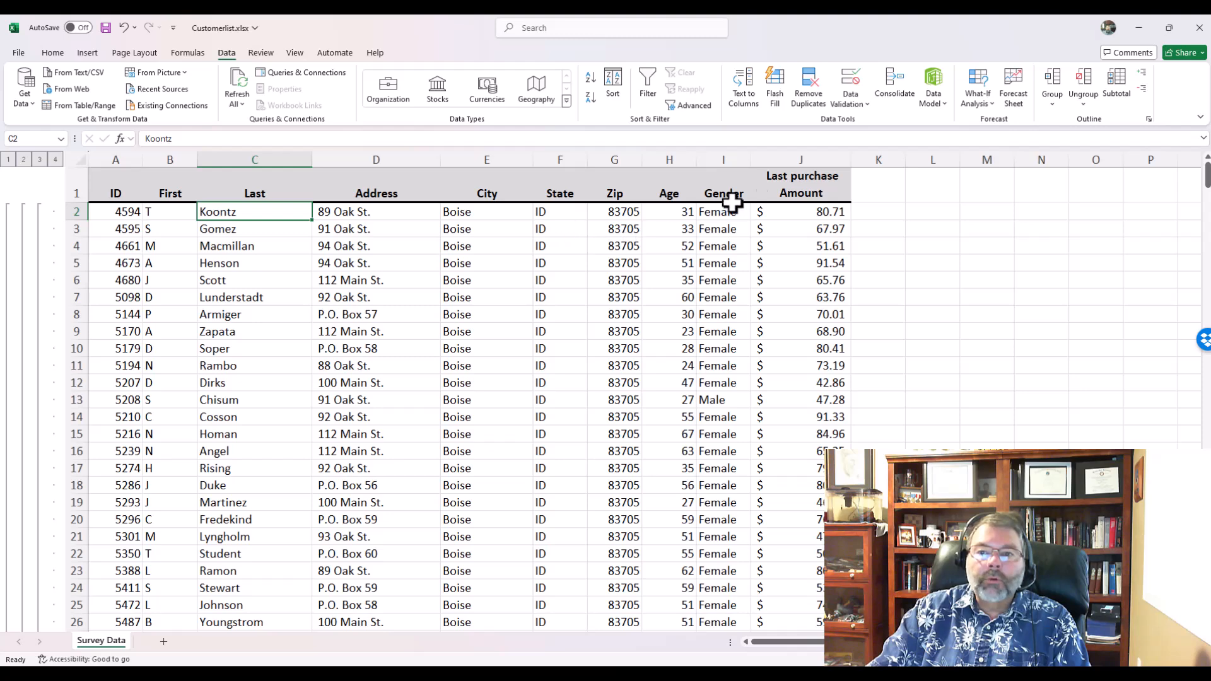
{"action": "left_click", "coordinate": [1120, 89]}
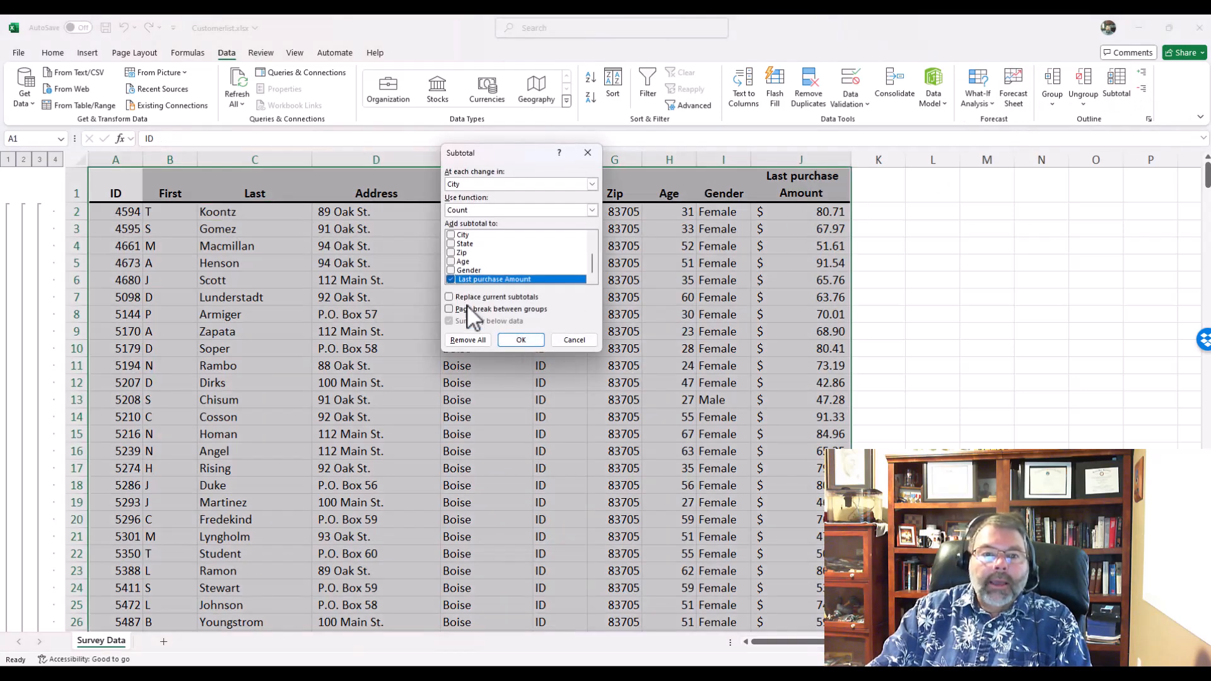
{"action": "left_click", "coordinate": [466, 340]}
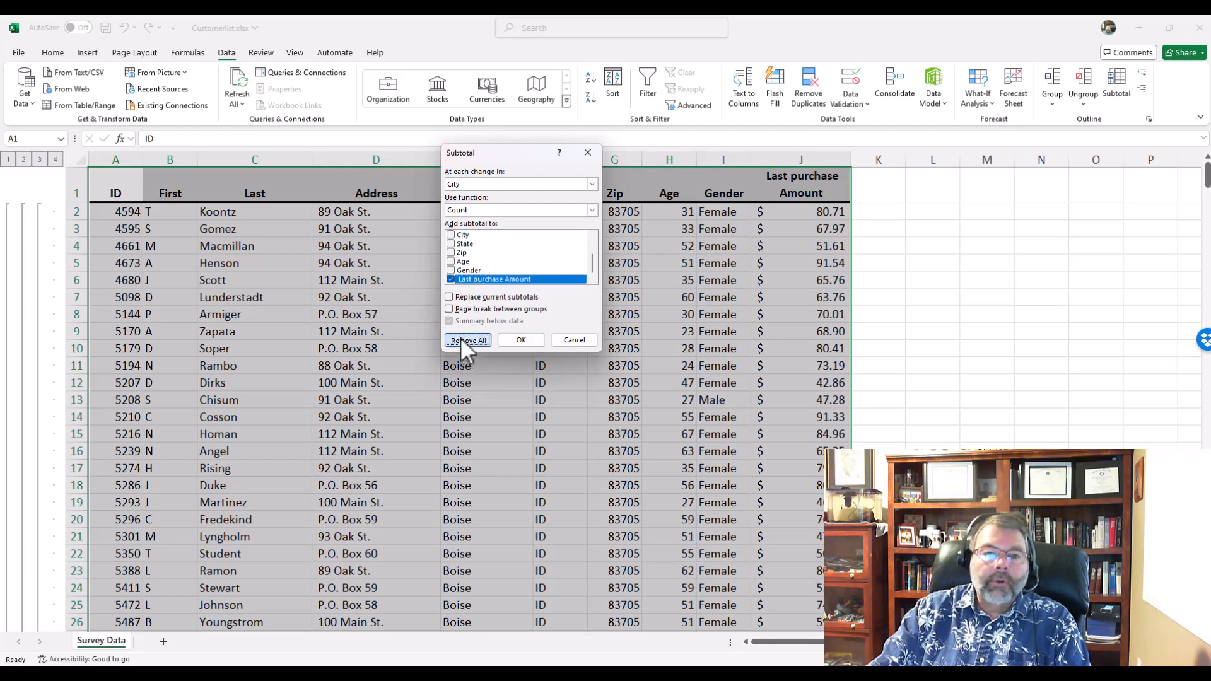